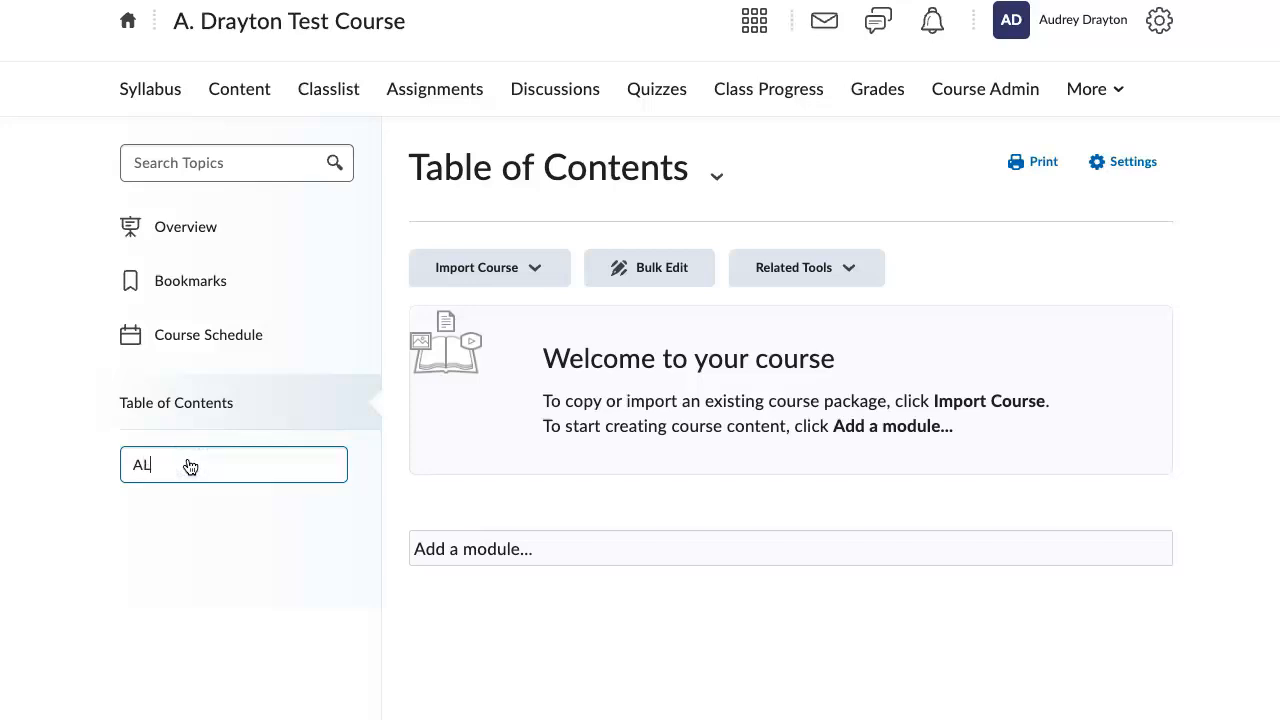
- Create an ALEKS module in the Table of Contents and open its empty page
key(Return)
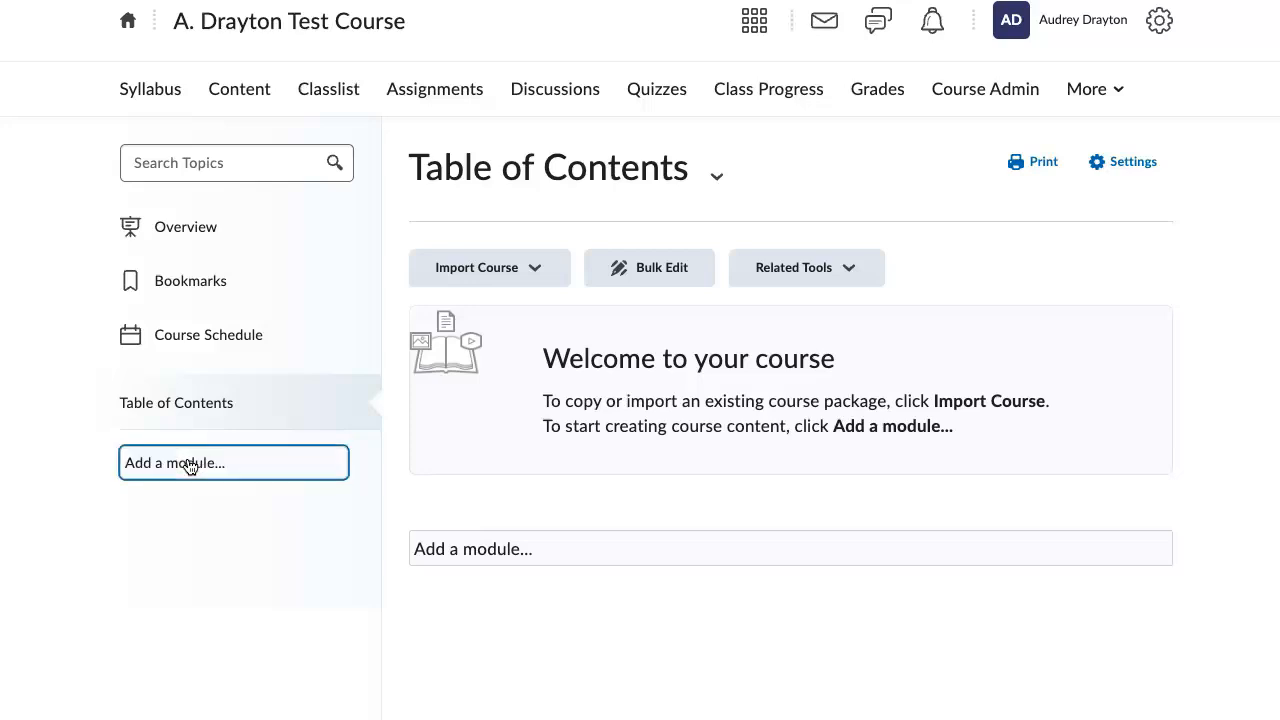
click(181, 466)
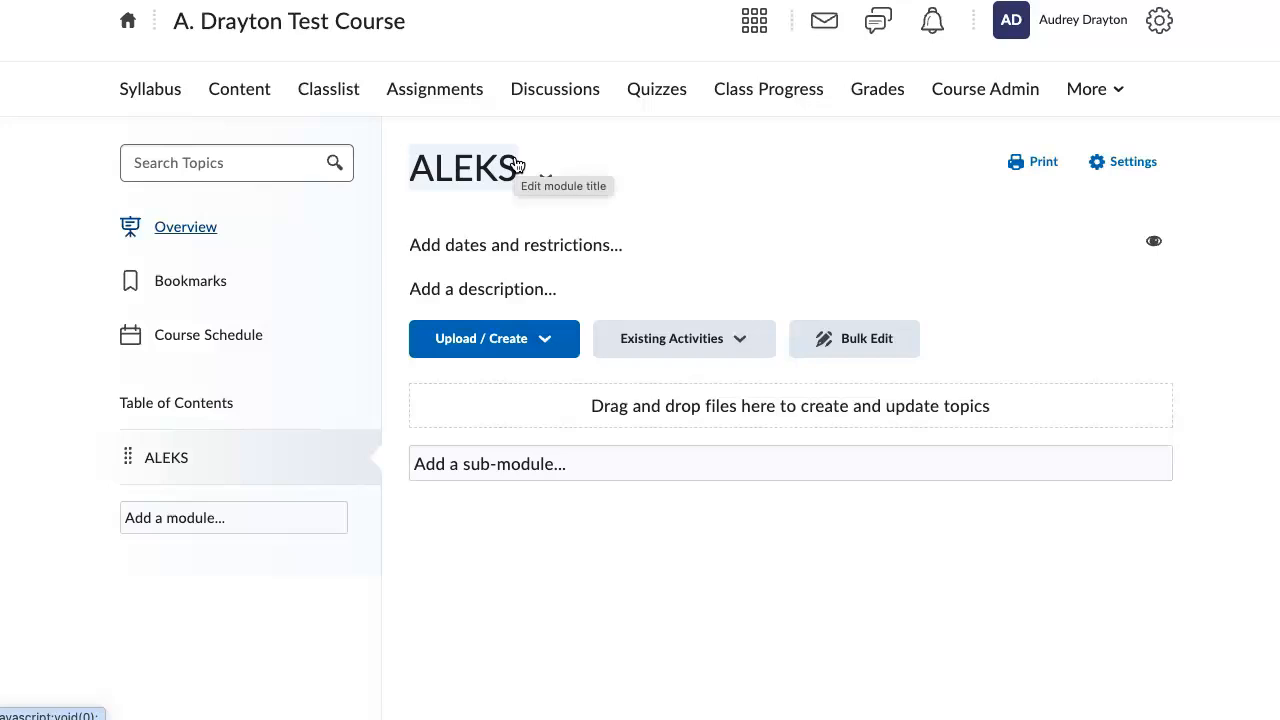
click(720, 341)
- From External Learning Tools, add ALEKS LTI Advantage (1.3) as a topic in the ALEKS module
scroll(745, 476, down, 2)
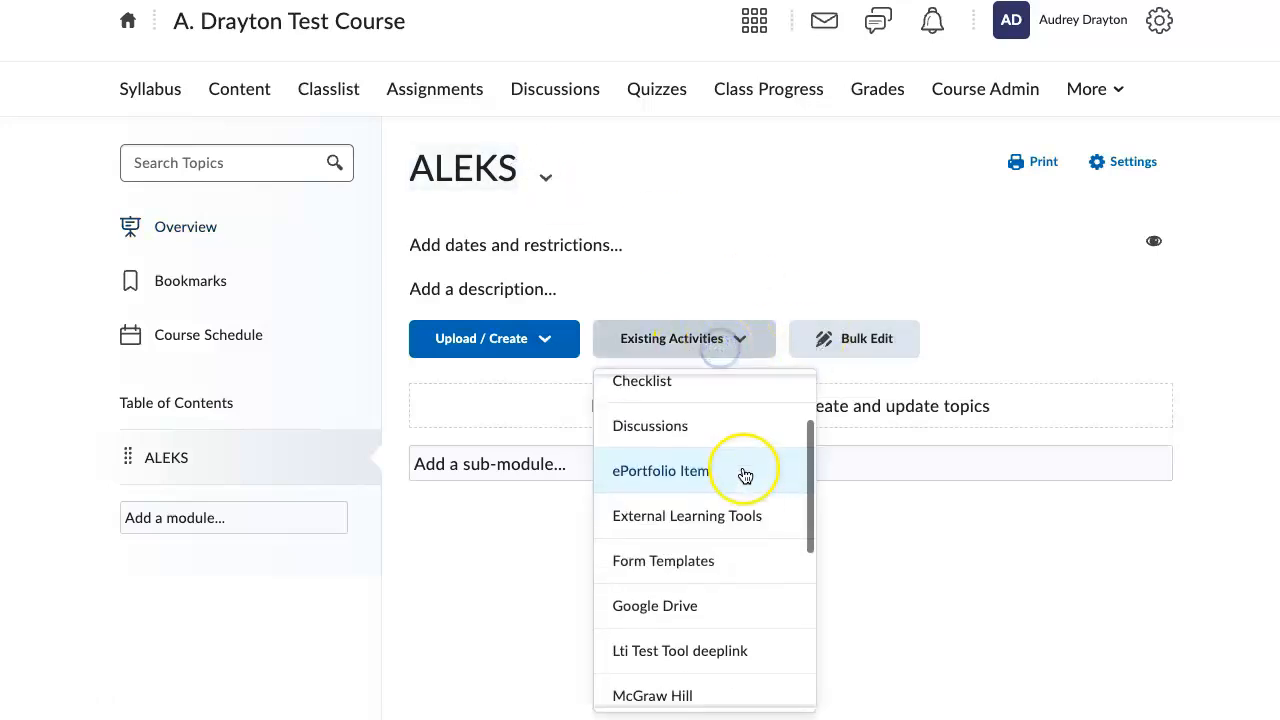
click(679, 510)
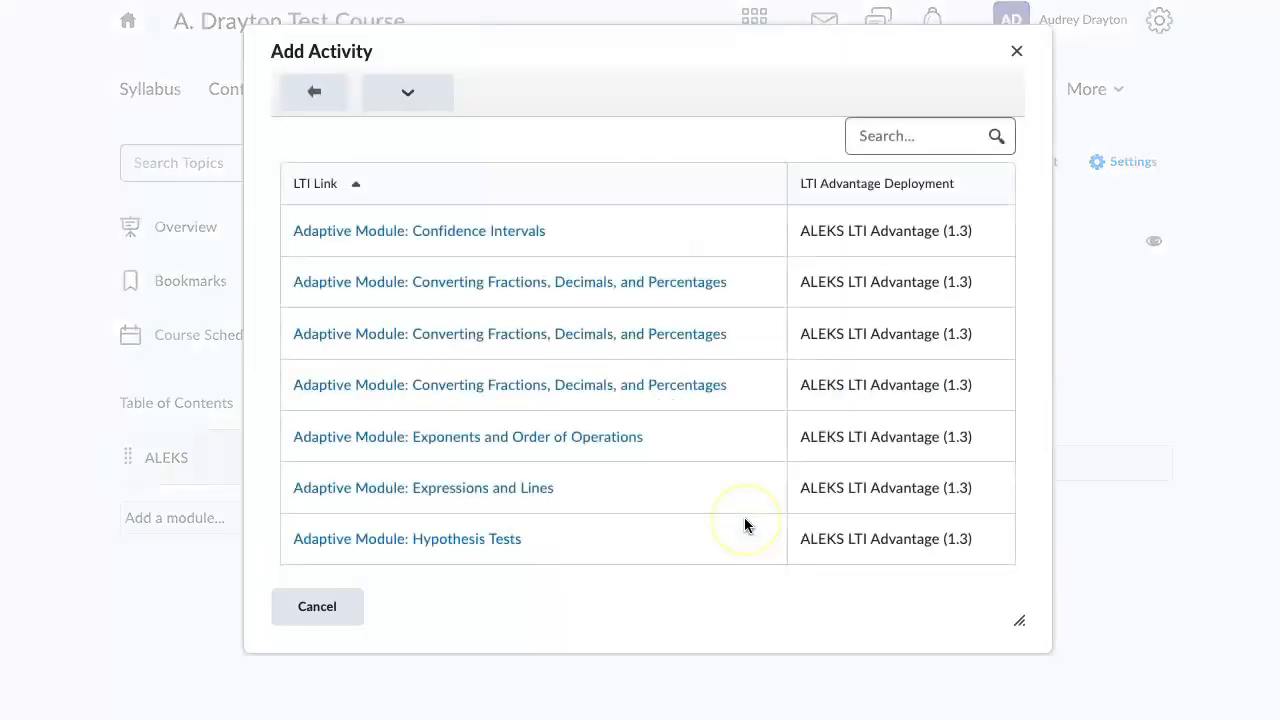
scroll(406, 400, down, 5)
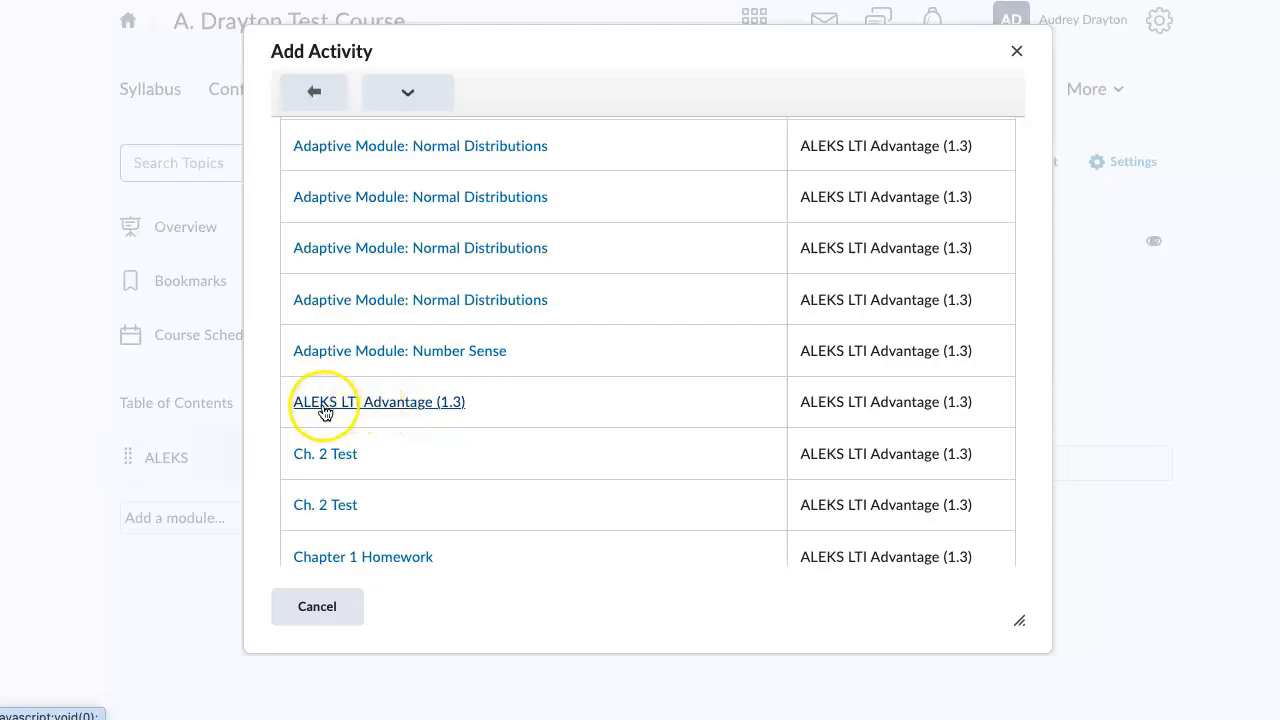
click(360, 406)
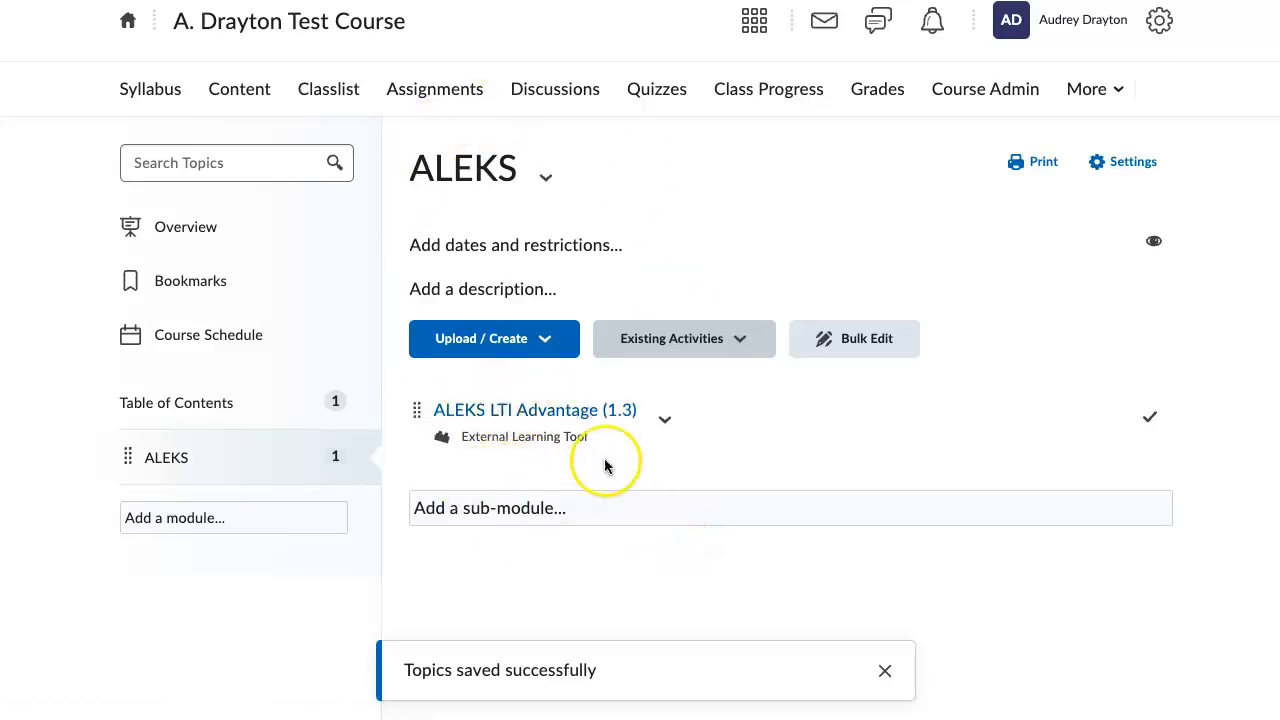
- Launch the ALEKS LTI Advantage topic and sign in with the existing instructor login name and password
click(595, 410)
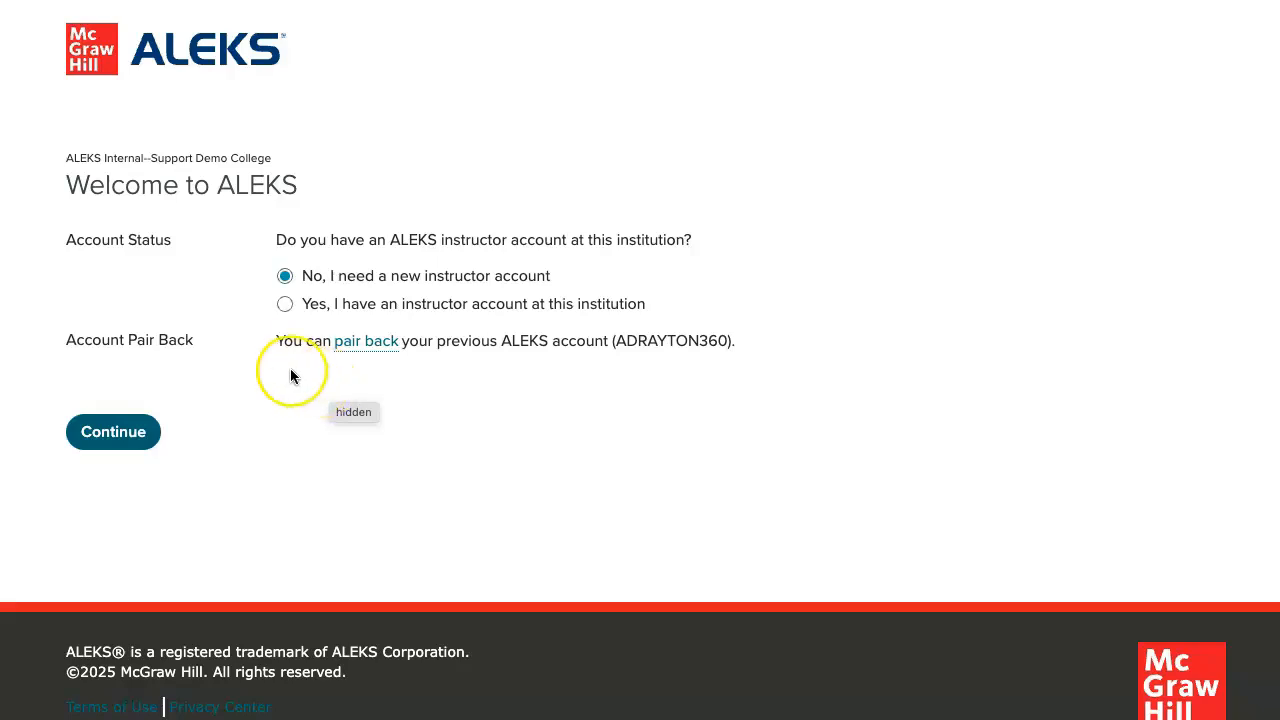
click(282, 305)
click(249, 386)
text(adrayton360)
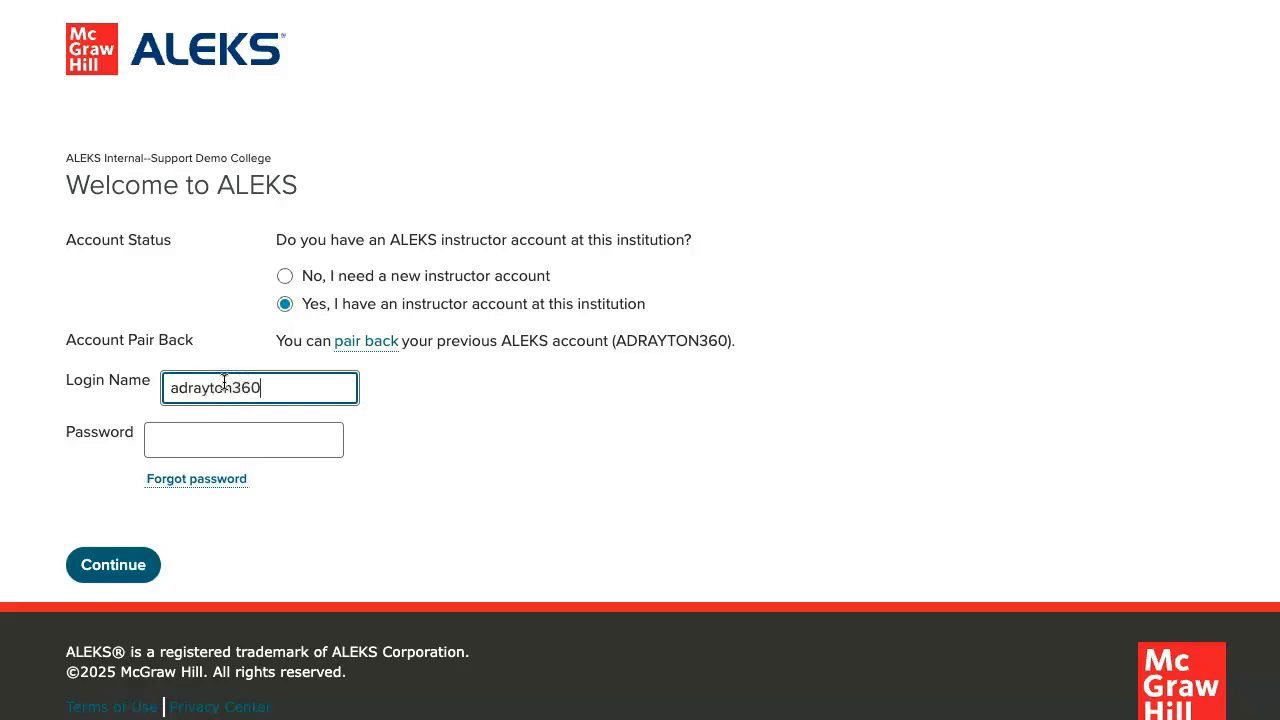
key(Tab)
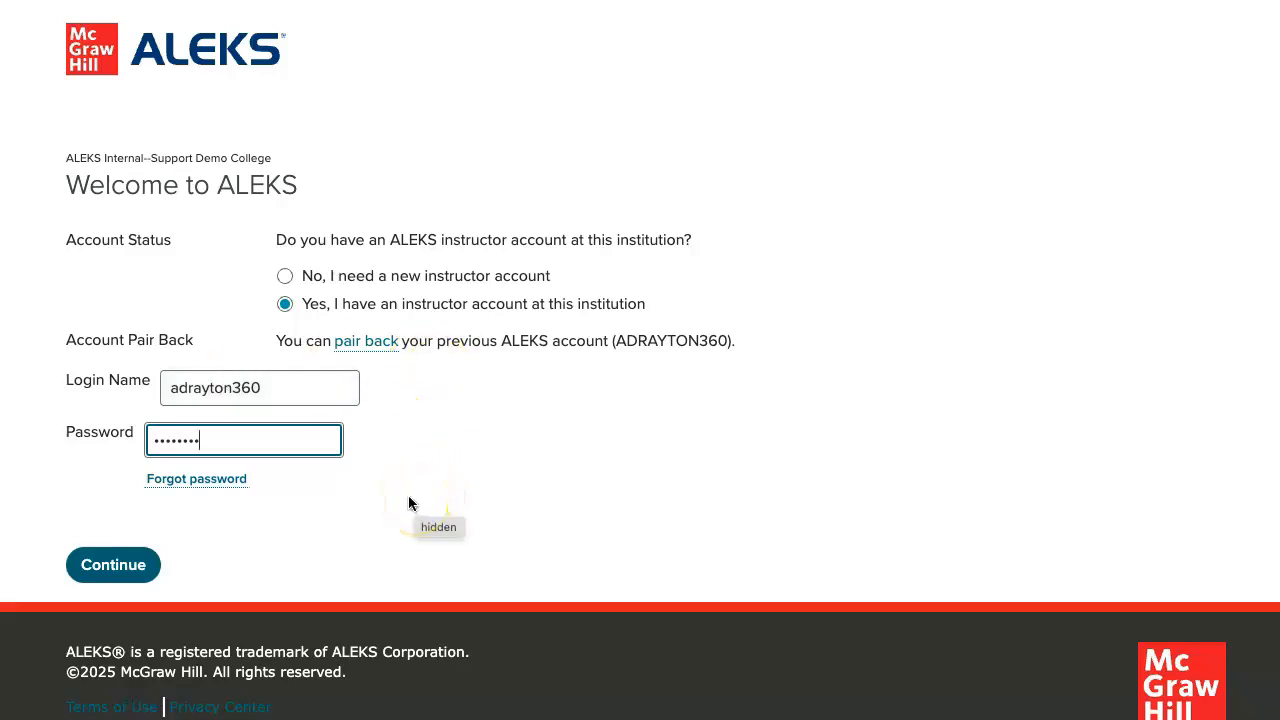
click(125, 565)
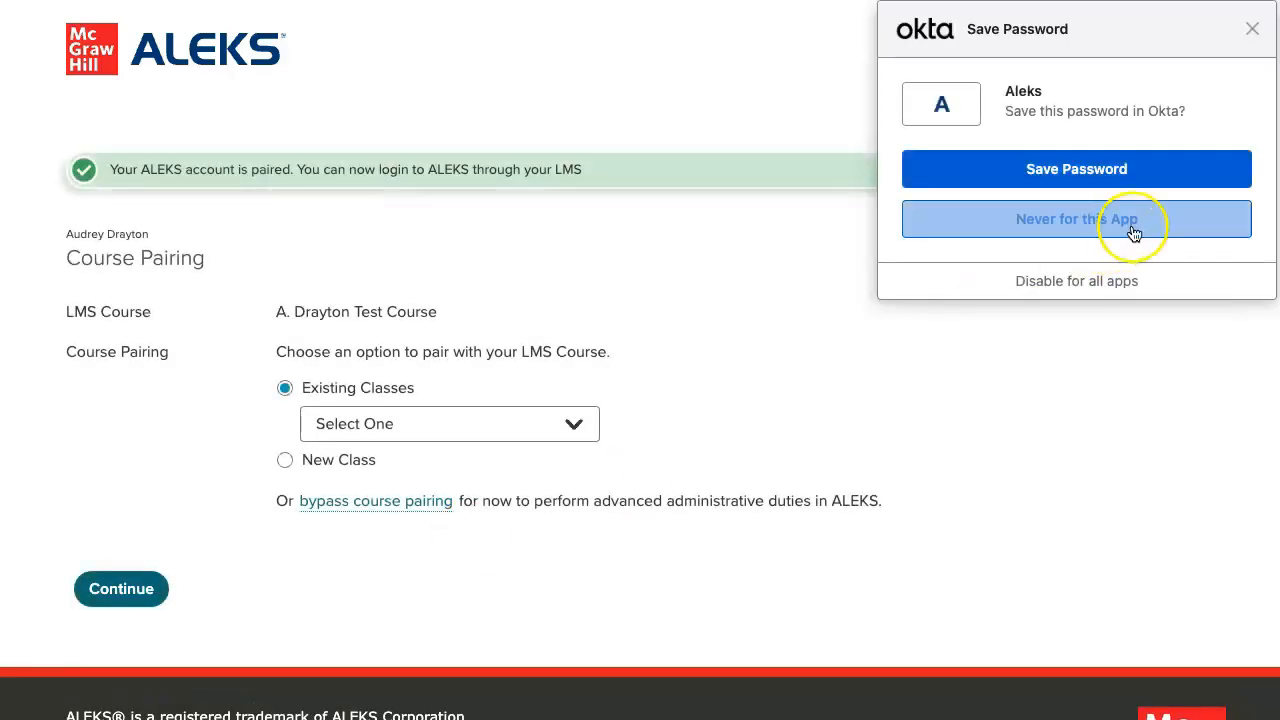
- Dismiss the save-password prompt and pick ALEKS Deep Link from the existing ALEKS classes
click(1252, 28)
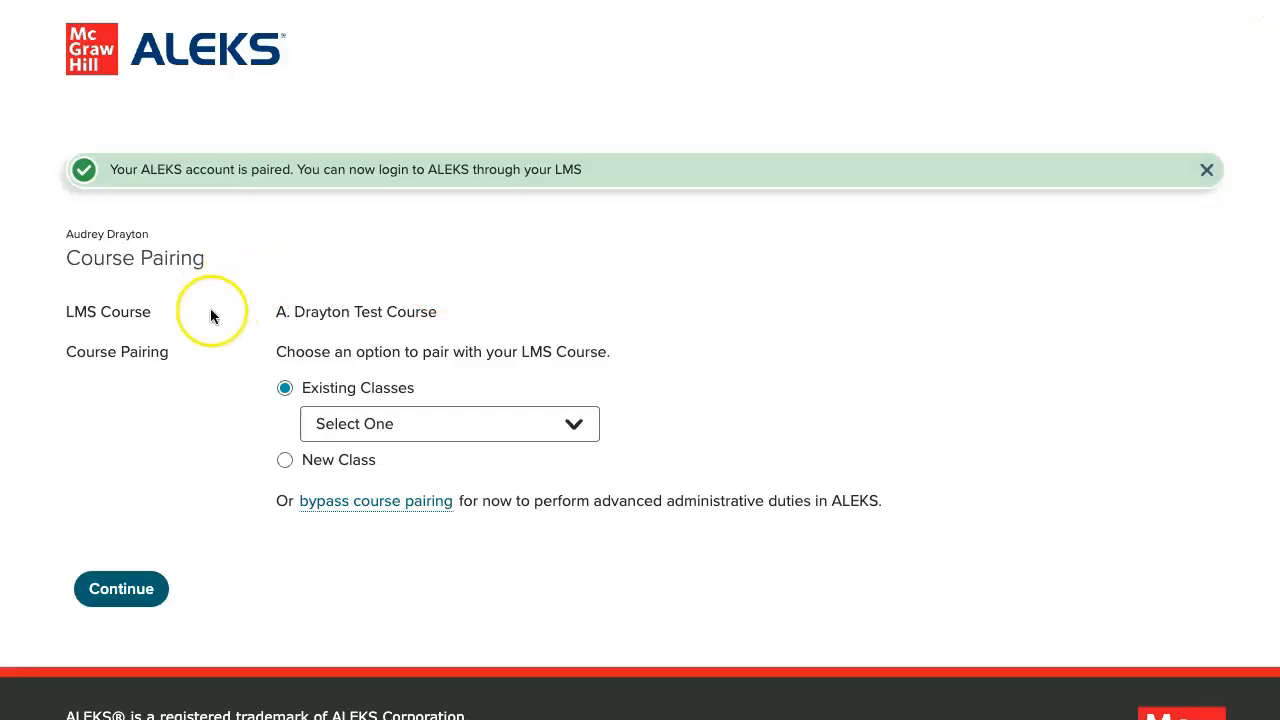
drag(278, 314, 449, 323)
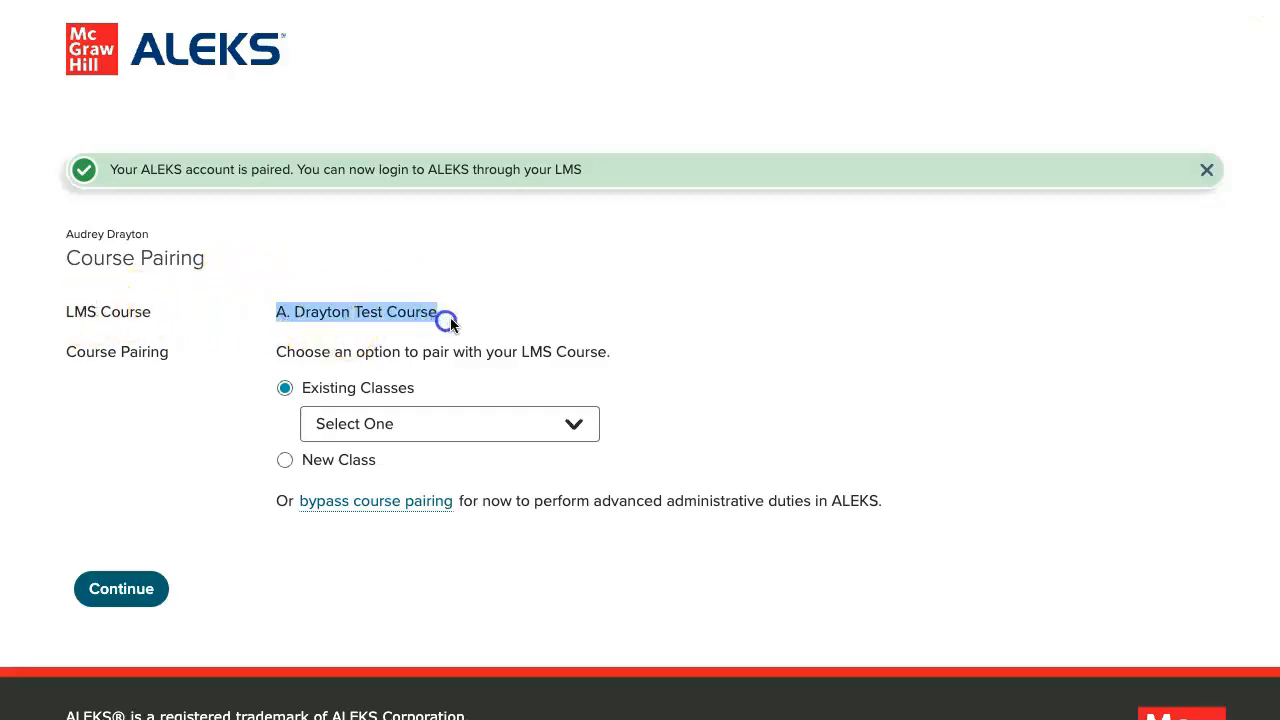
click(450, 320)
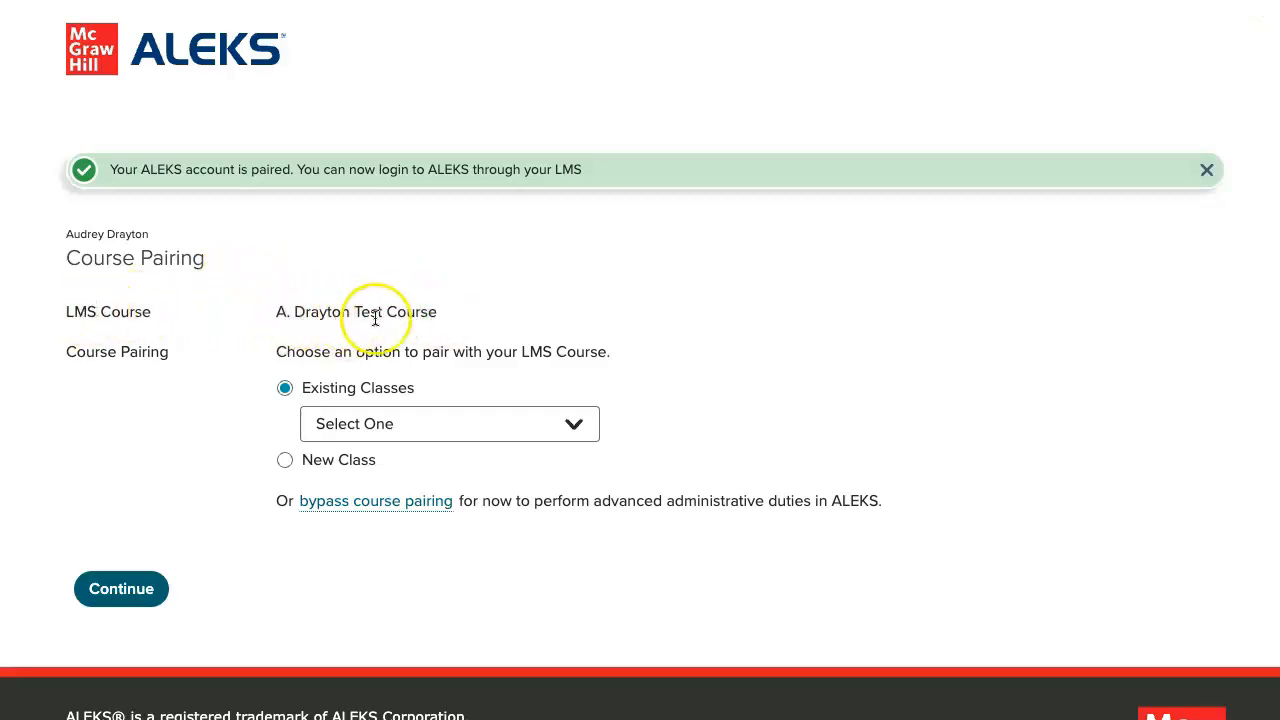
click(436, 428)
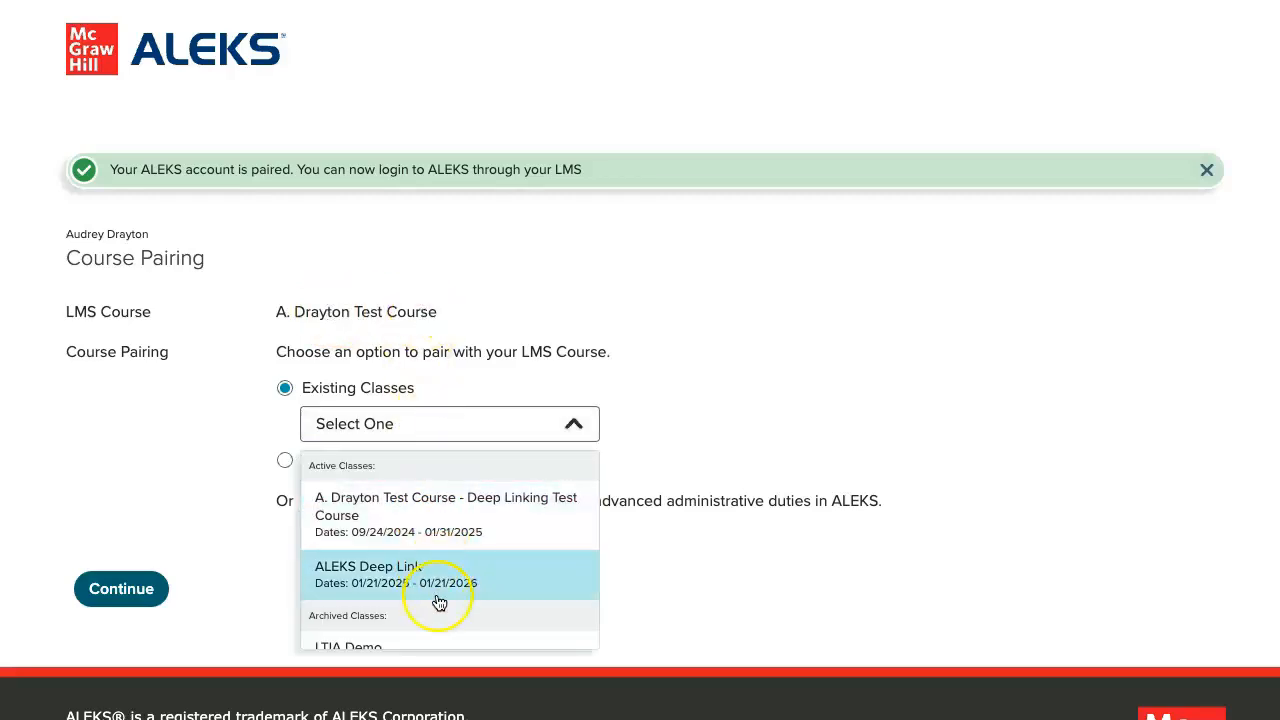
scroll(439, 603, down, 2)
scroll(470, 600, up, 2)
click(438, 576)
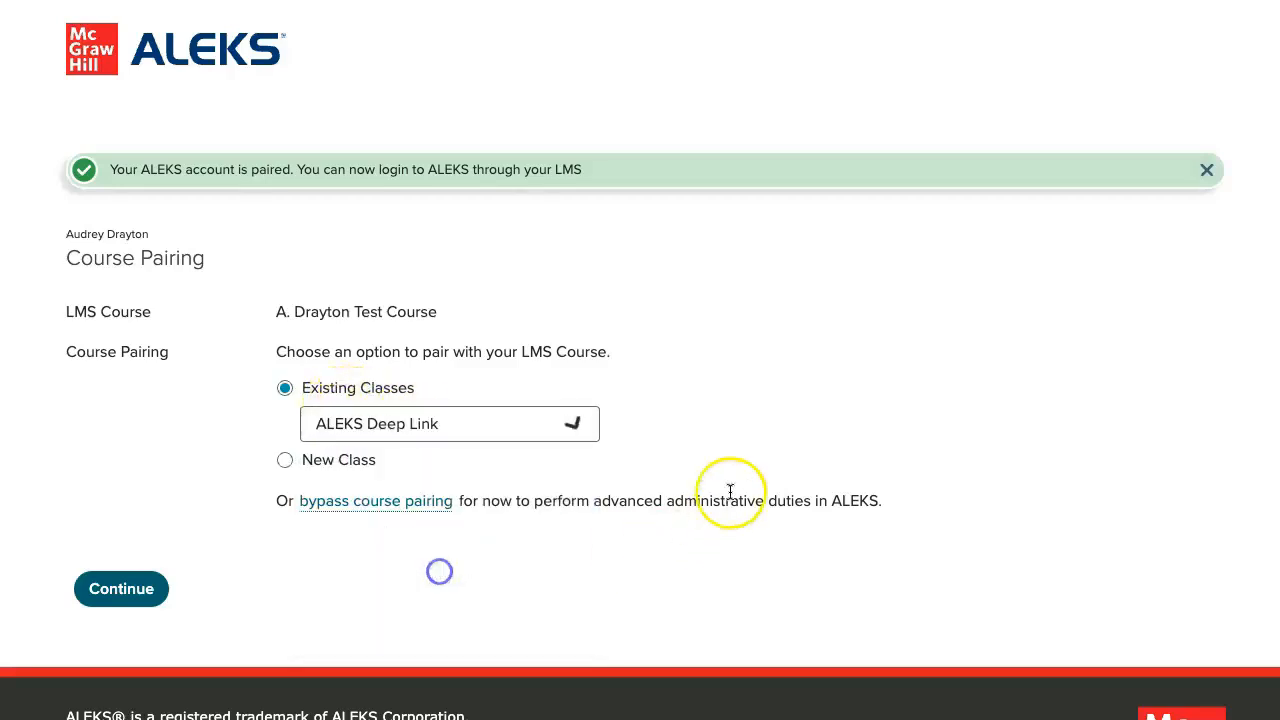
- Reselect the existing class ALEKS Deep Link and confirm pairing it with A. Drayton Test Course
click(287, 466)
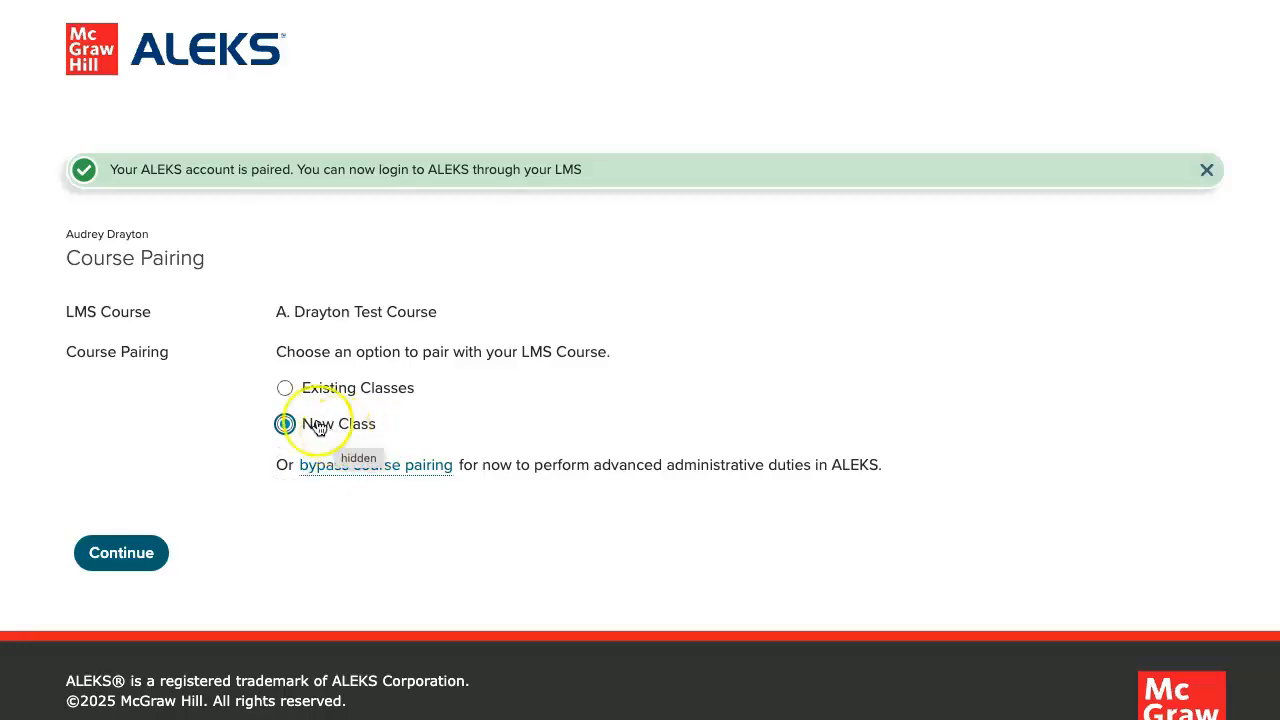
click(285, 388)
click(414, 436)
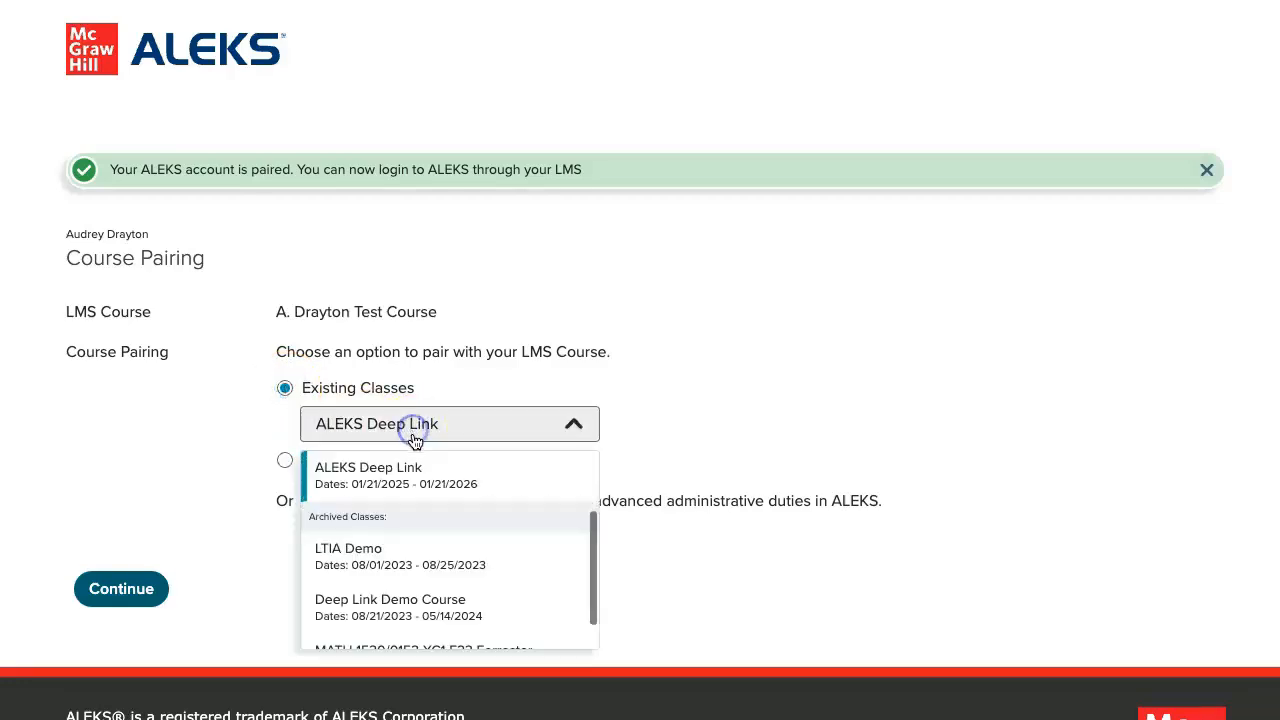
click(418, 484)
click(124, 589)
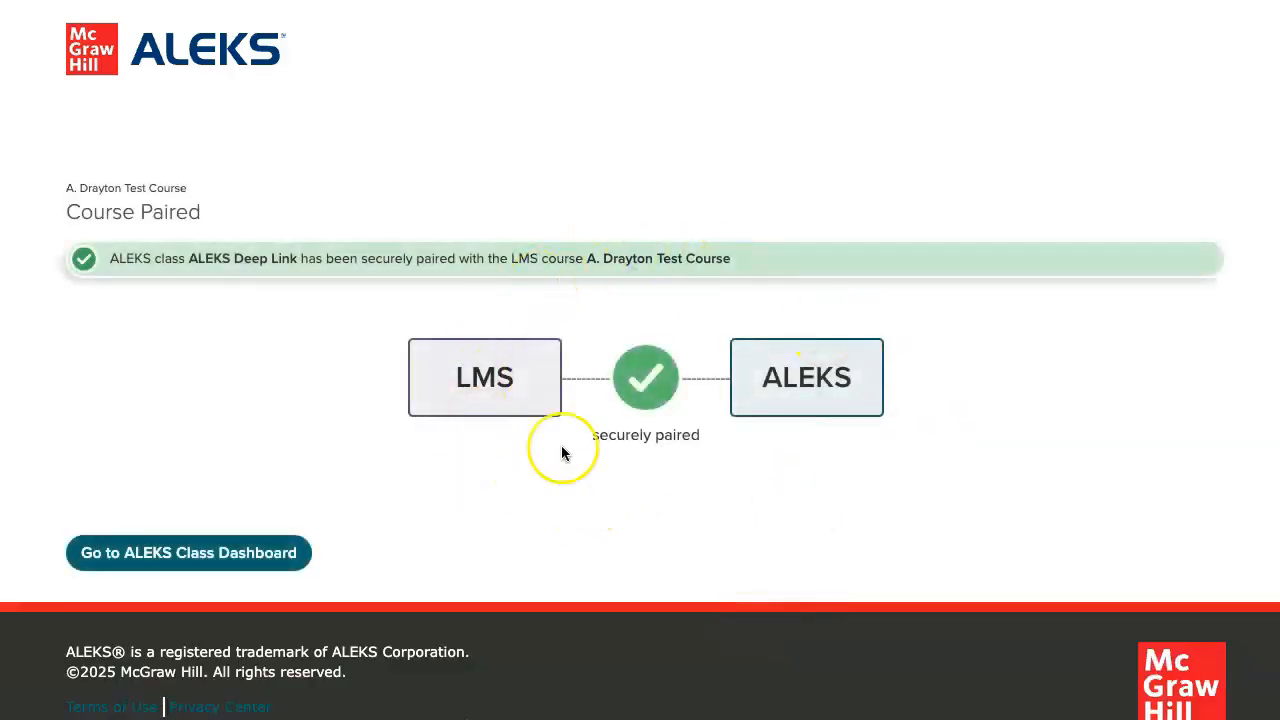
- Open the ALEKS Deep Link class dashboard, then go to Gradebook Setup
click(145, 551)
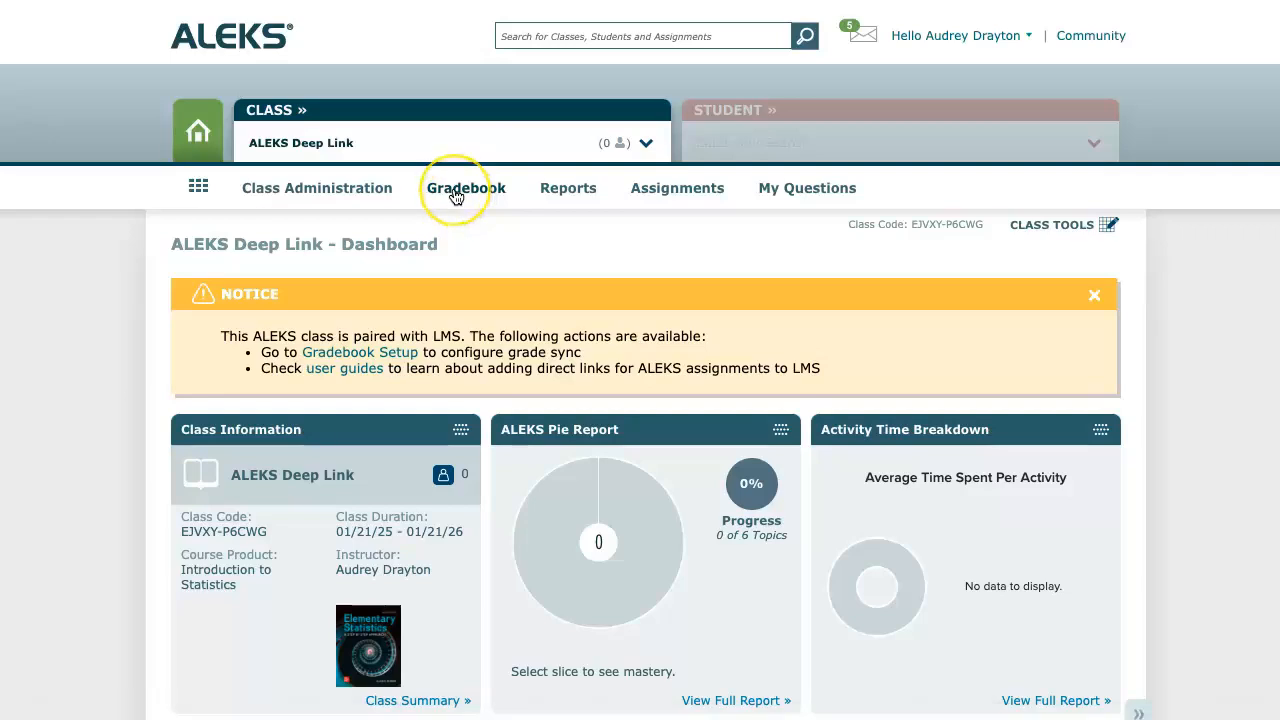
mouse_move(456, 195)
click(316, 276)
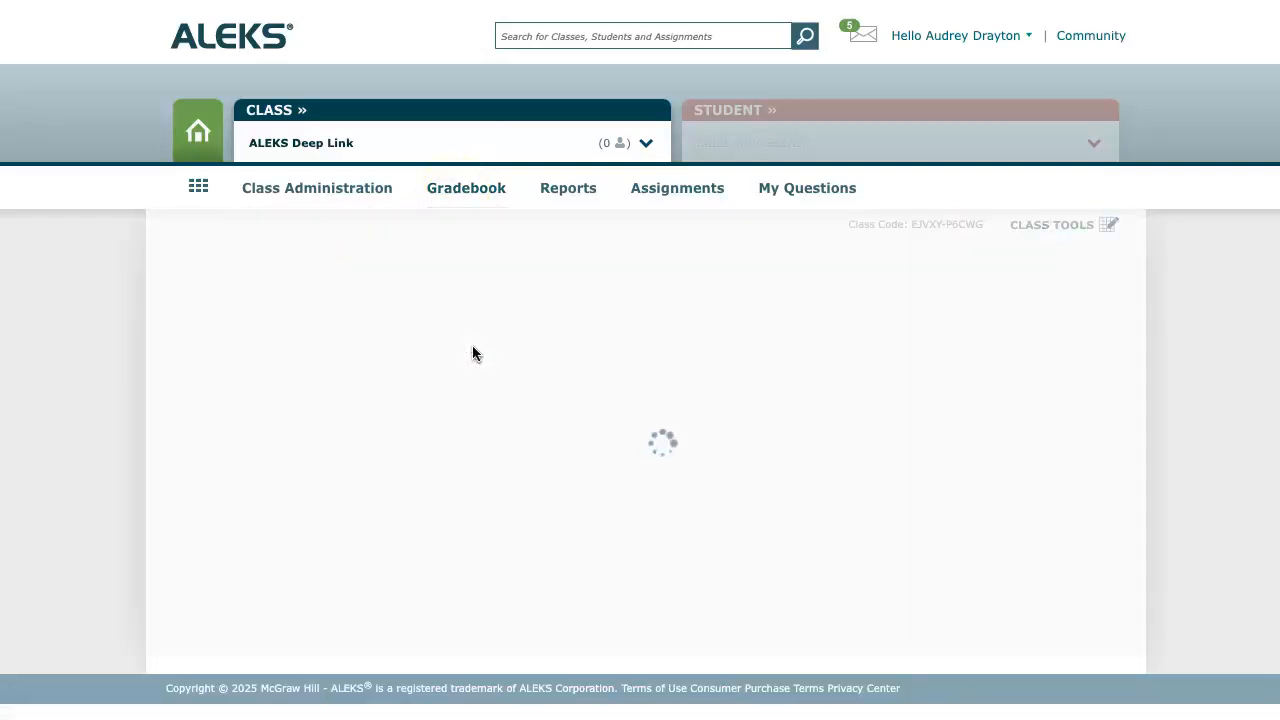
- Enable Sync Grades to the LMS, set to synchronize on assignment submission
scroll(474, 353, down, 3)
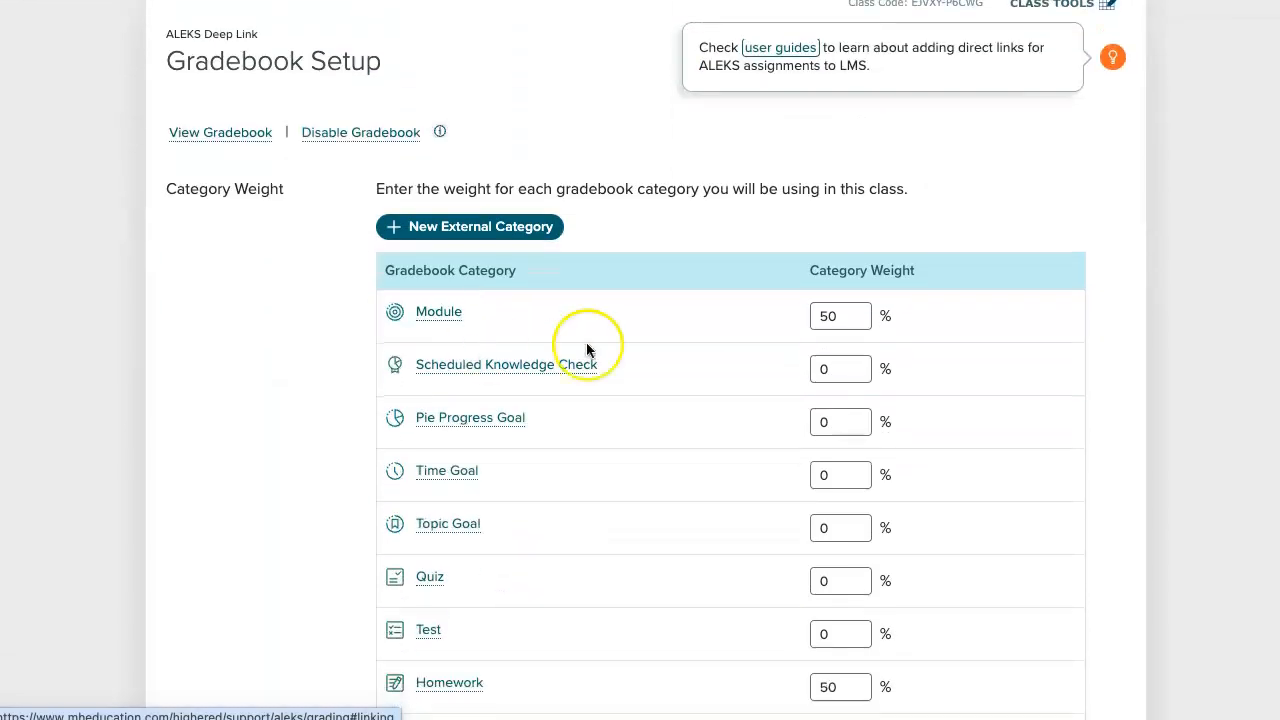
scroll(740, 543, down, 1)
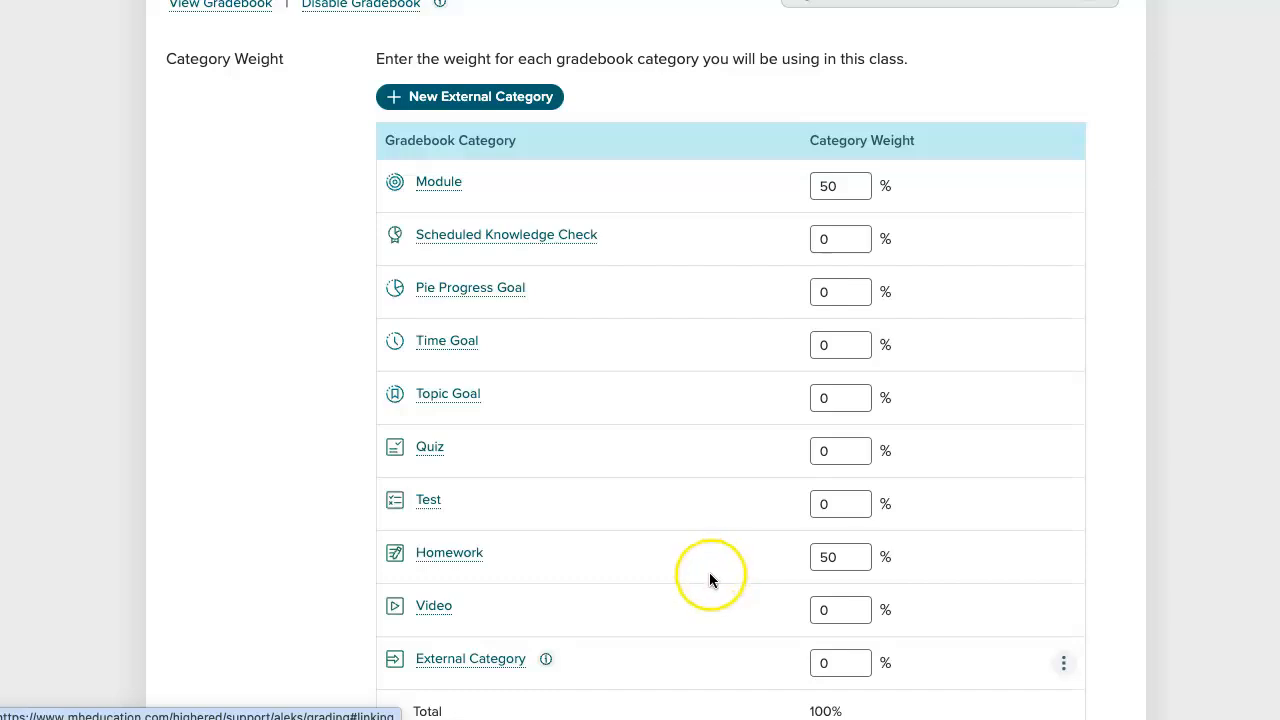
scroll(708, 577, down, 5)
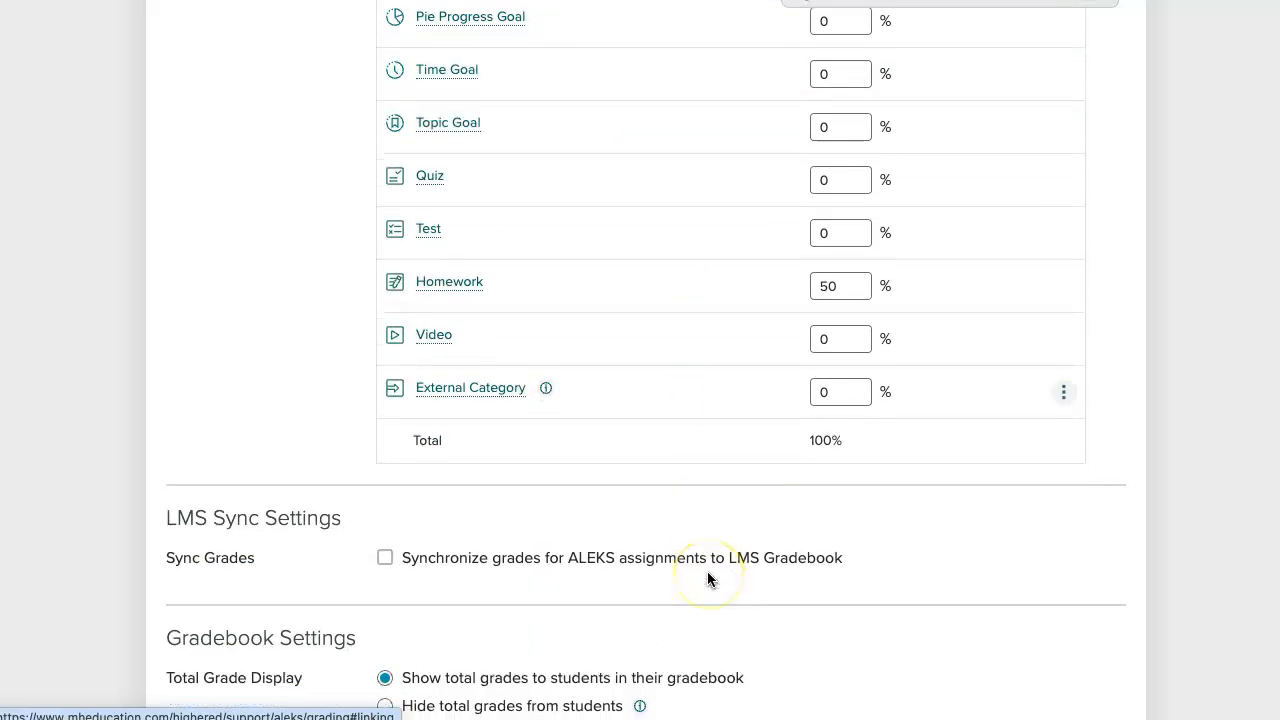
drag(183, 367, 339, 375)
click(339, 375)
click(385, 406)
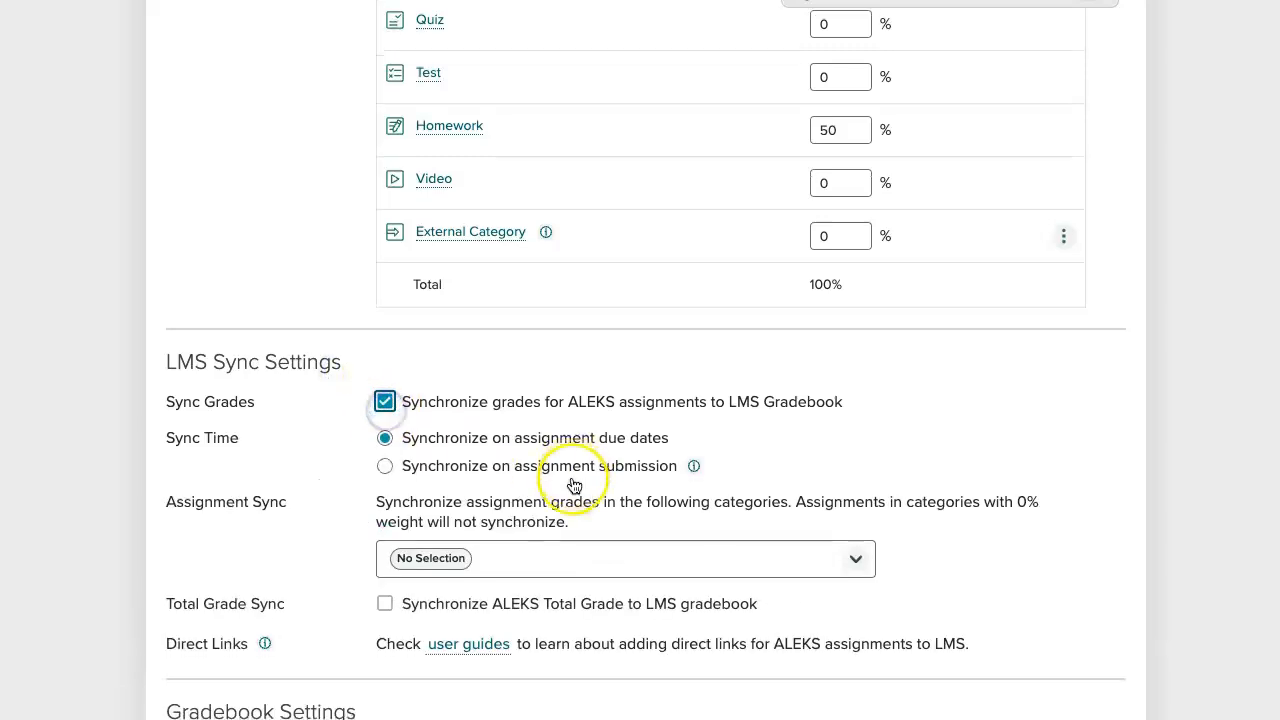
scroll(571, 485, down, 1)
scroll(565, 484, down, 1)
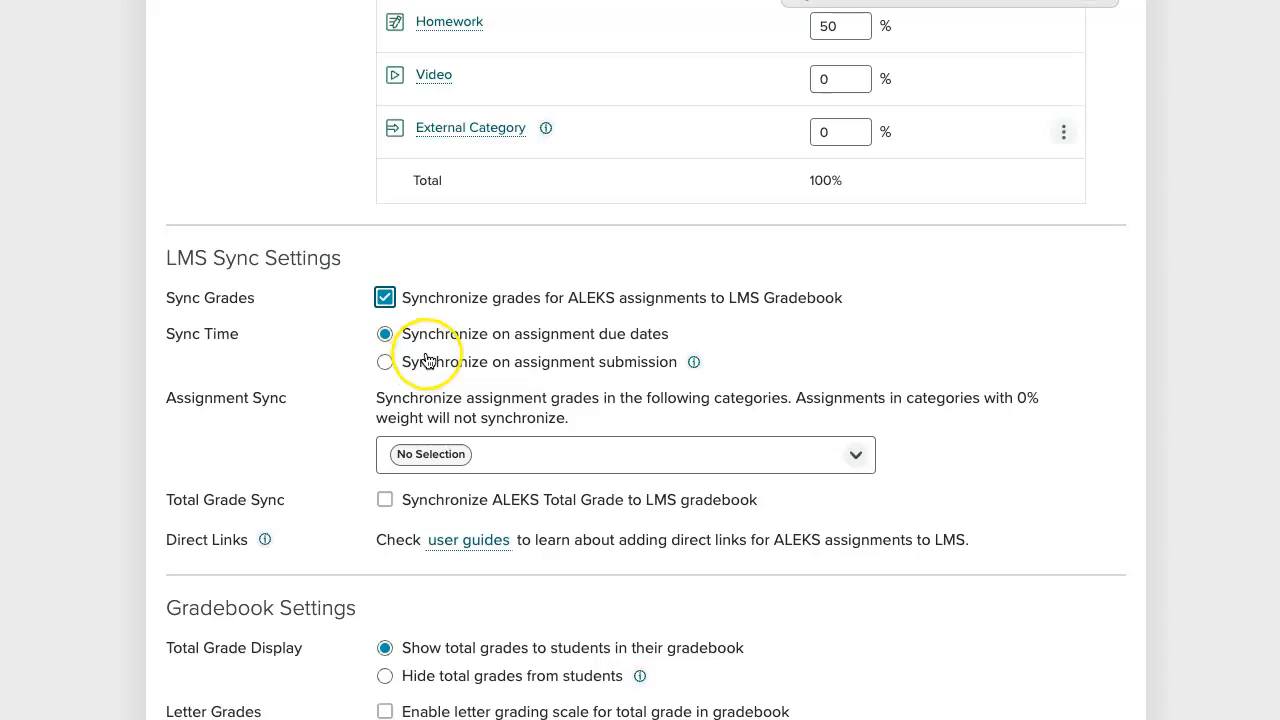
click(560, 364)
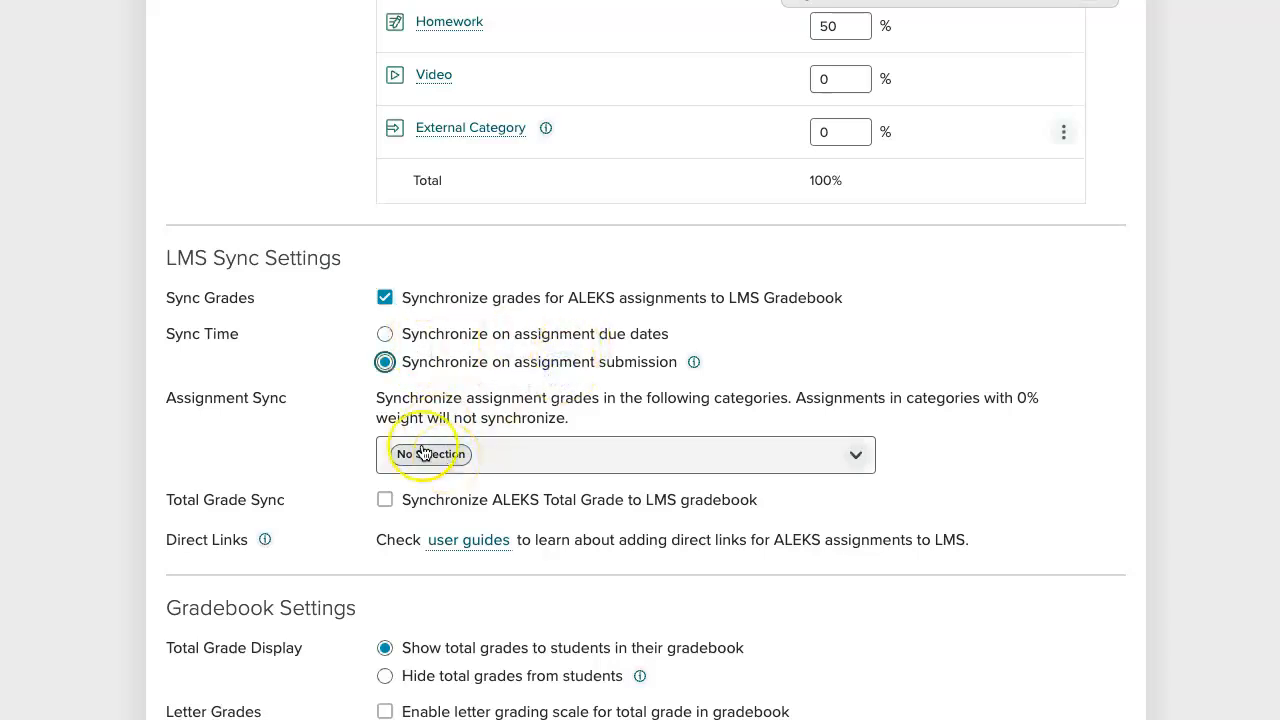
- Choose Module and Homework as the assignment sync categories
click(557, 461)
scroll(571, 569, down, 3)
scroll(557, 571, up, 1)
click(481, 566)
scroll(489, 583, down, 4)
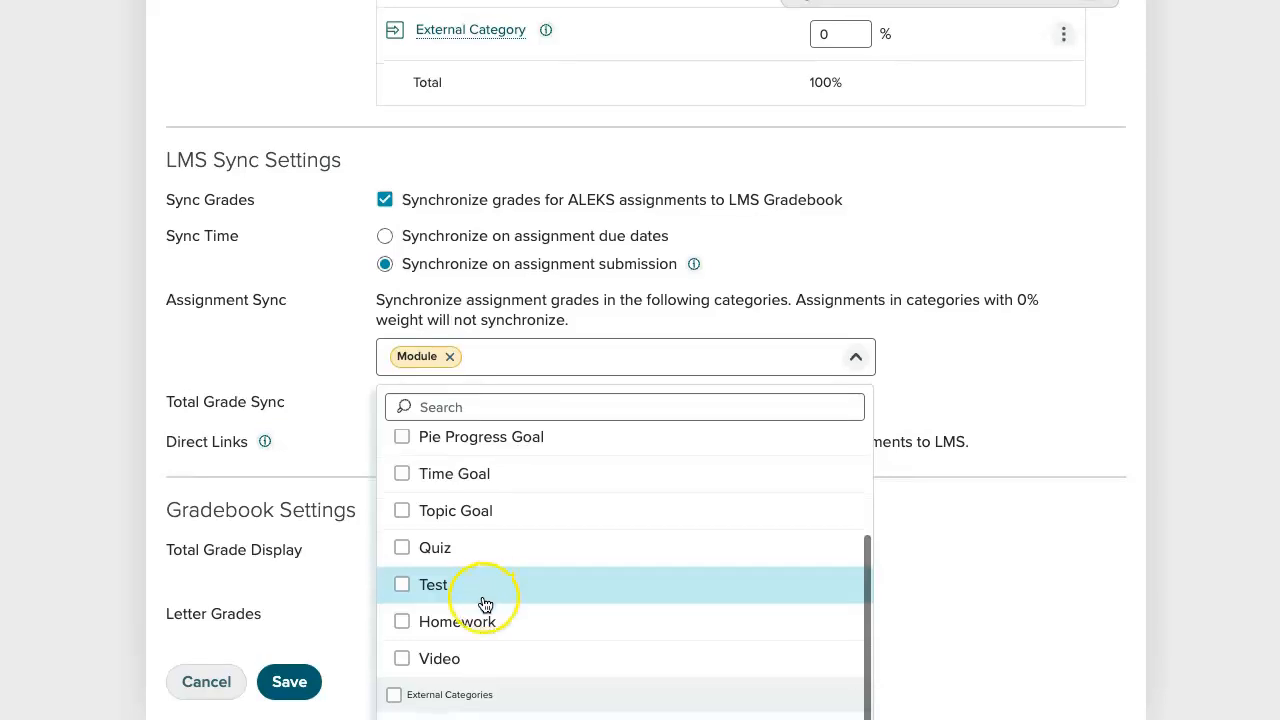
click(482, 624)
click(1027, 385)
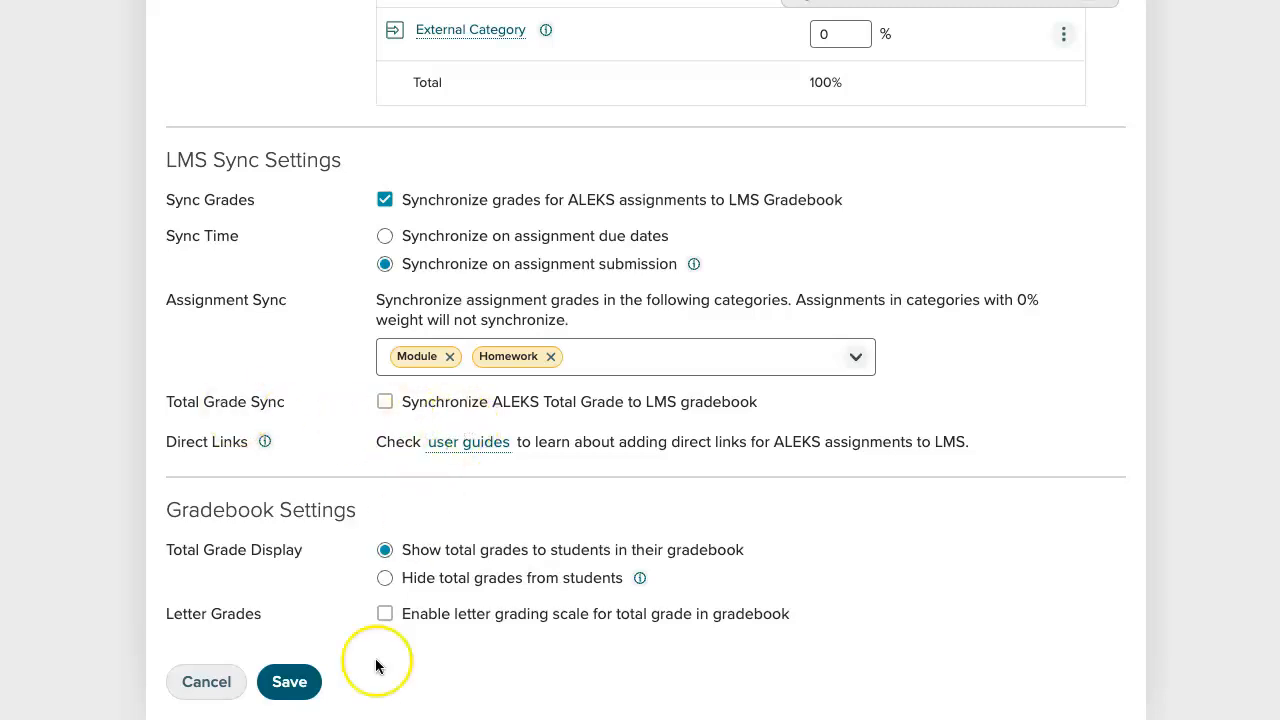
- Save the gradebook setup and return to the D2L ALEKS LTI Advantage (1.3) topic page
click(295, 681)
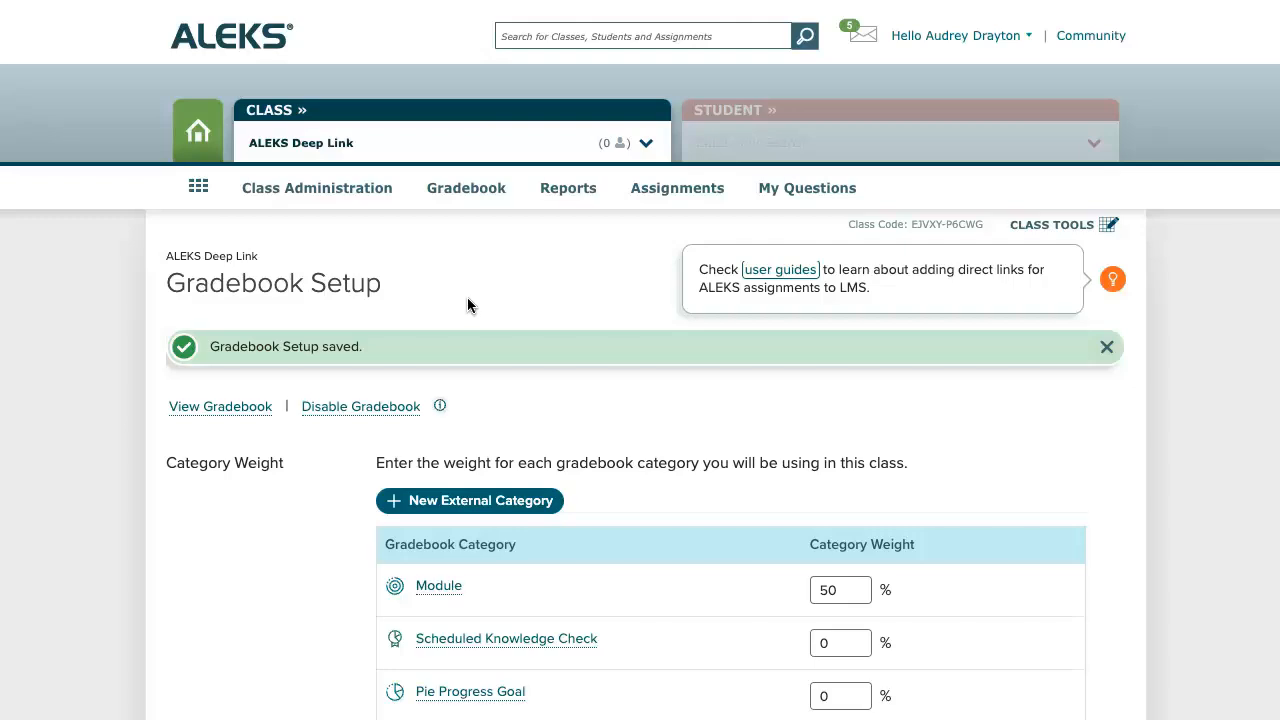
click(316, 200)
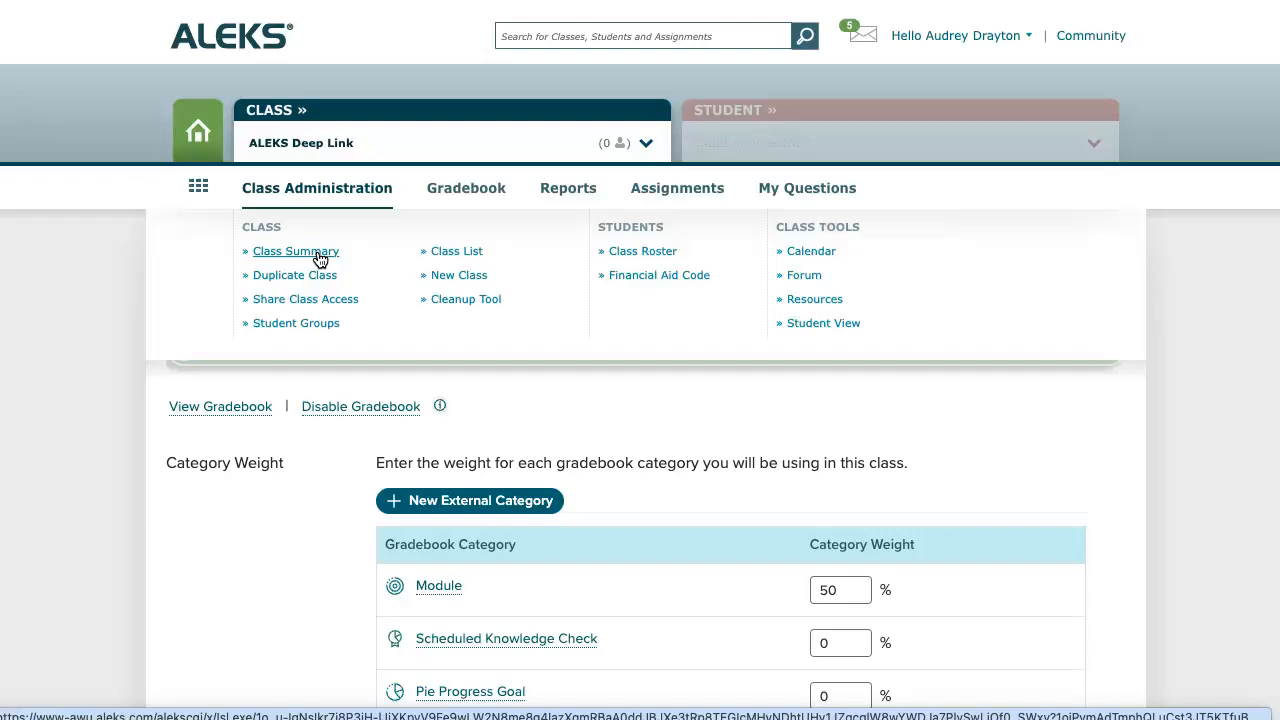
click(323, 207)
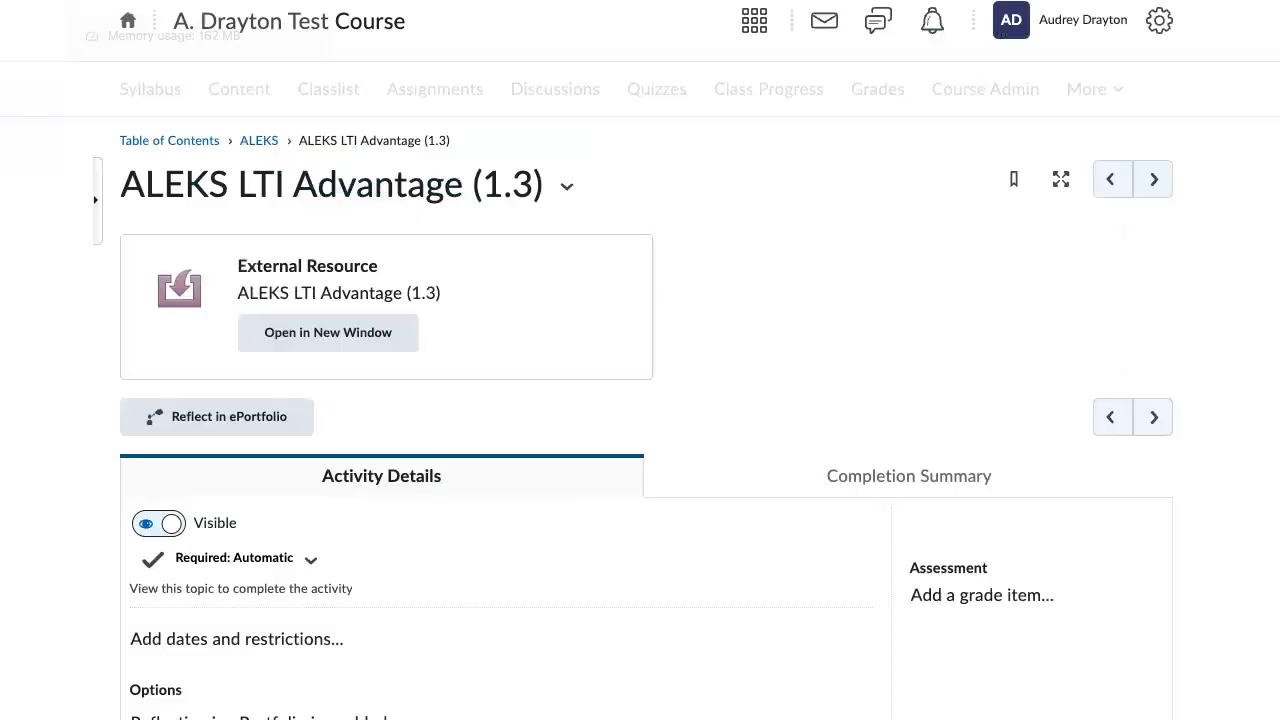
- Back in Content's Table of Contents, enter Chapter 1 as a new module name
click(240, 96)
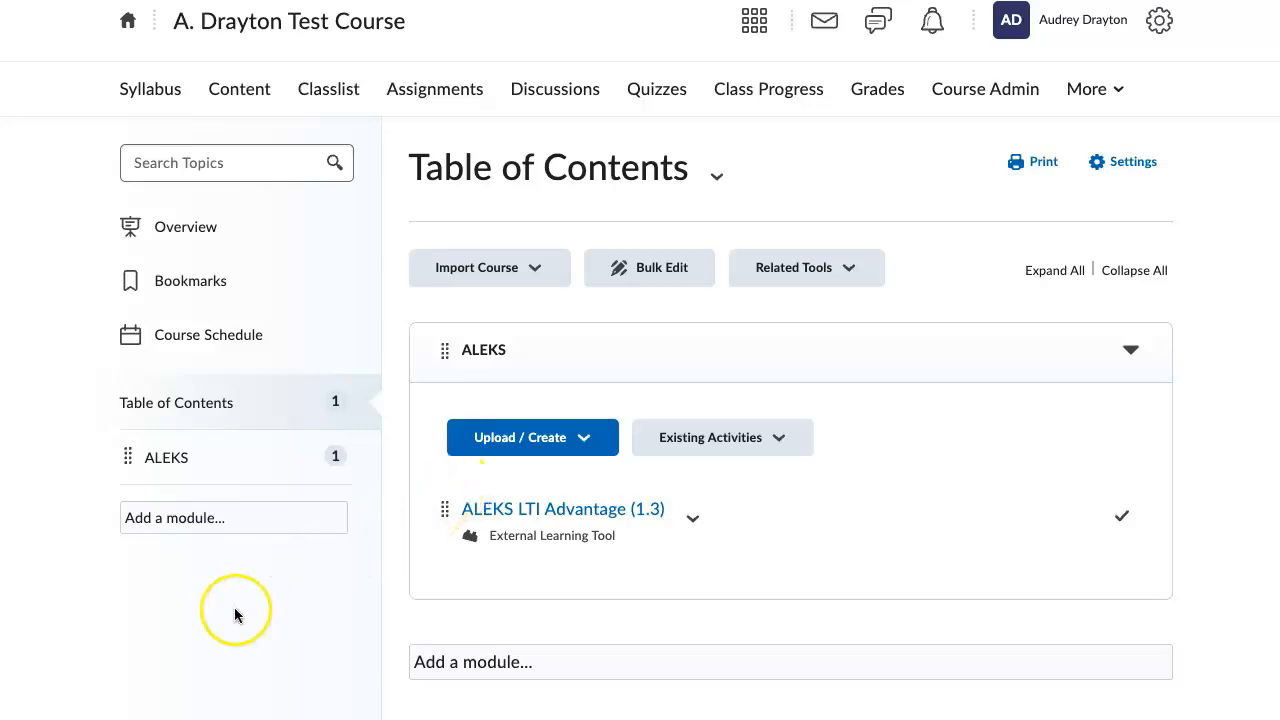
click(231, 609)
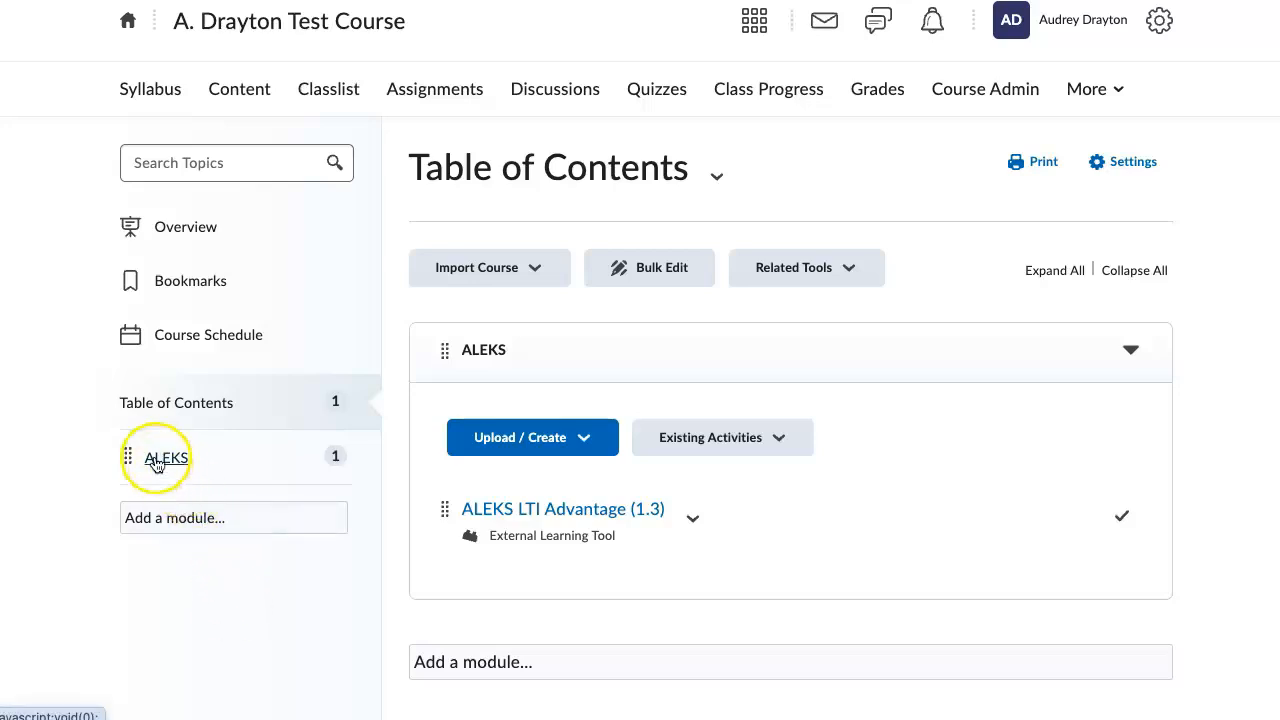
click(178, 518)
text(Chapter 1)
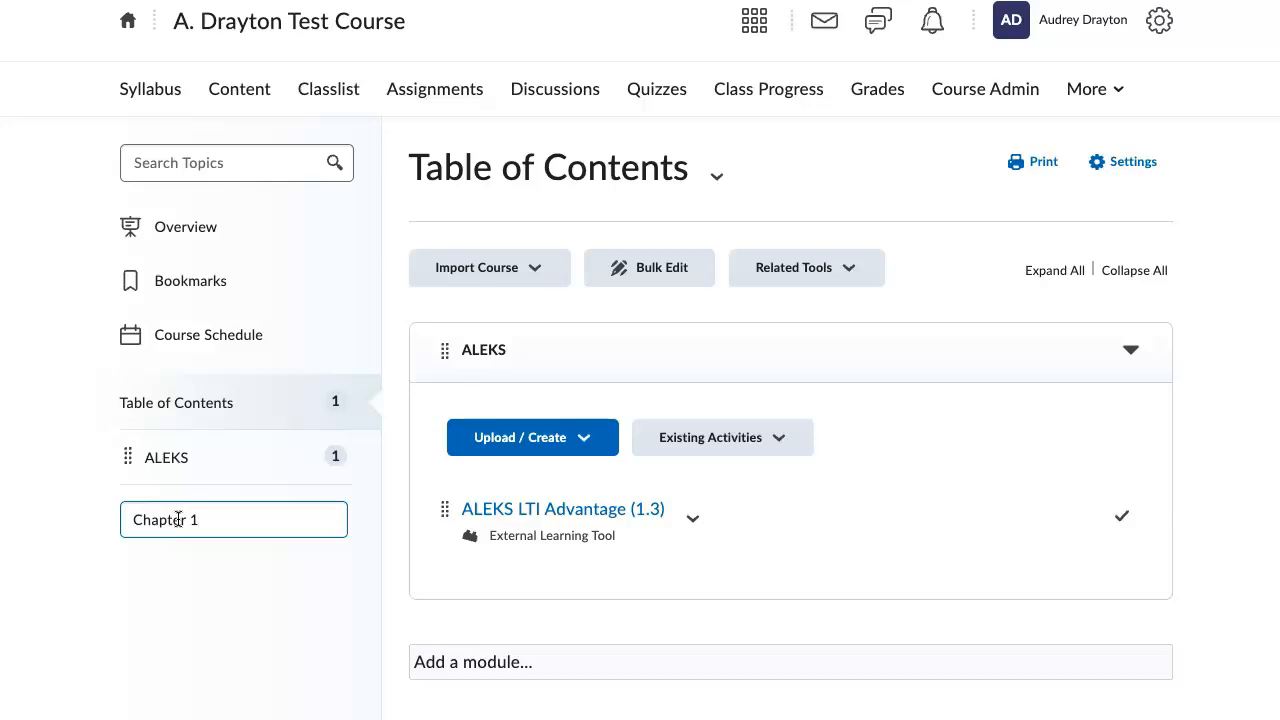
key(Return)
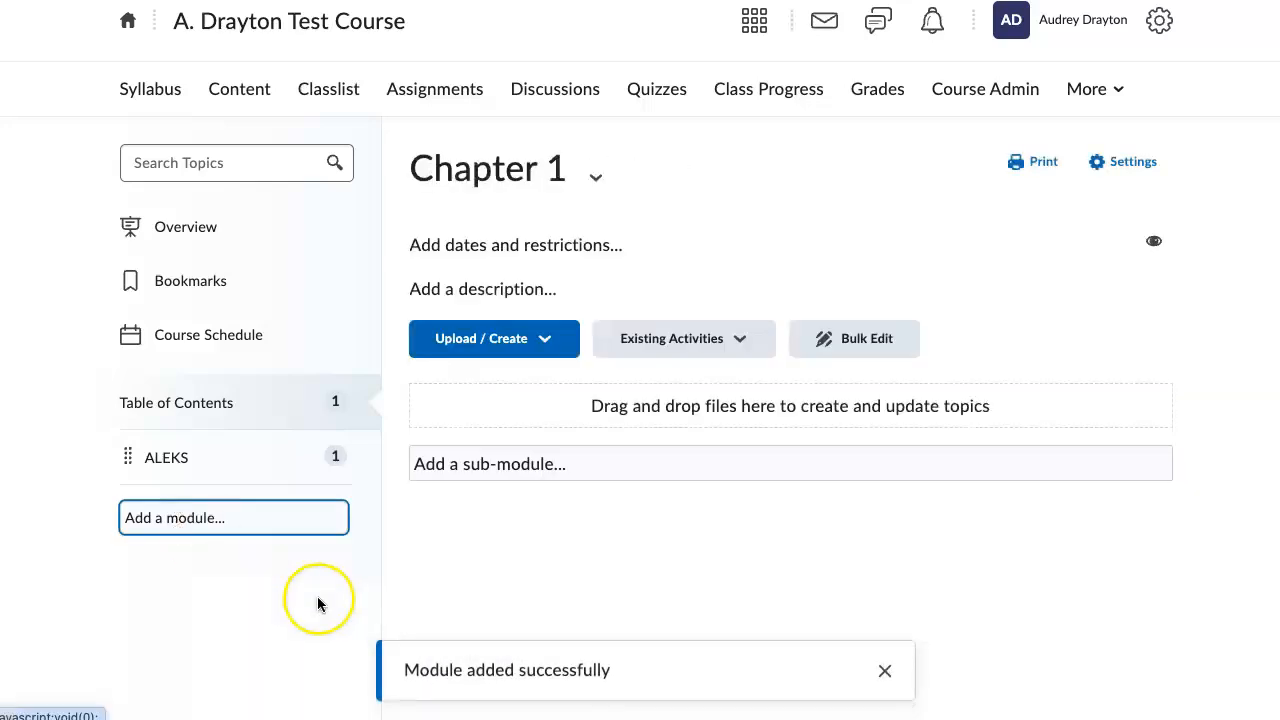
- Link the ALEKS Deep Link assignments Chapter 1 Homework and Chapter 1 Module into Chapter 1
click(697, 338)
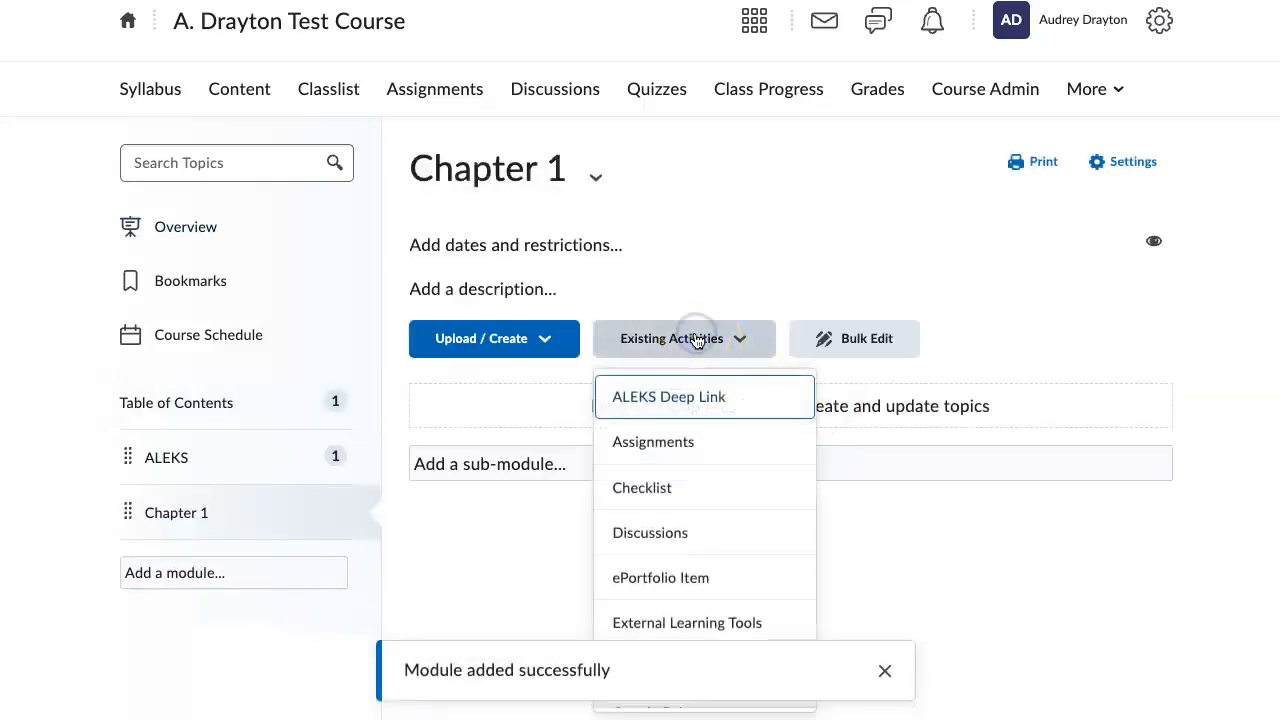
click(701, 400)
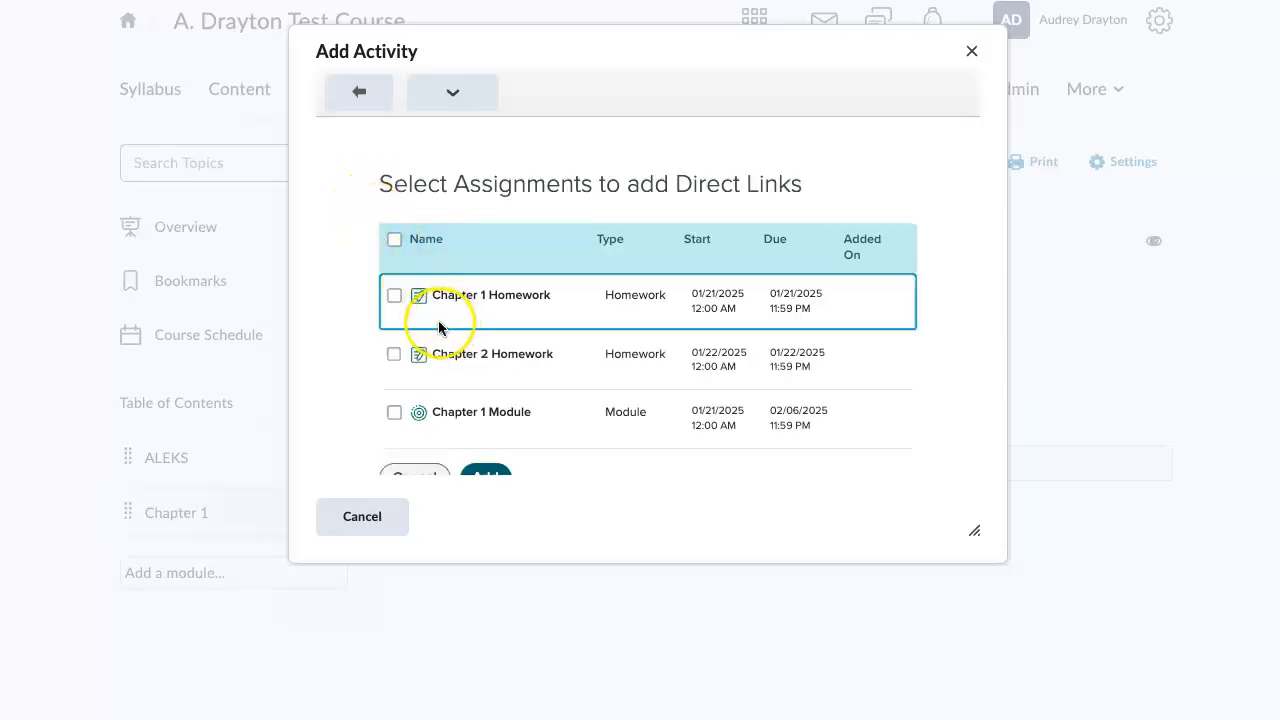
click(394, 413)
scroll(353, 403, down, 1)
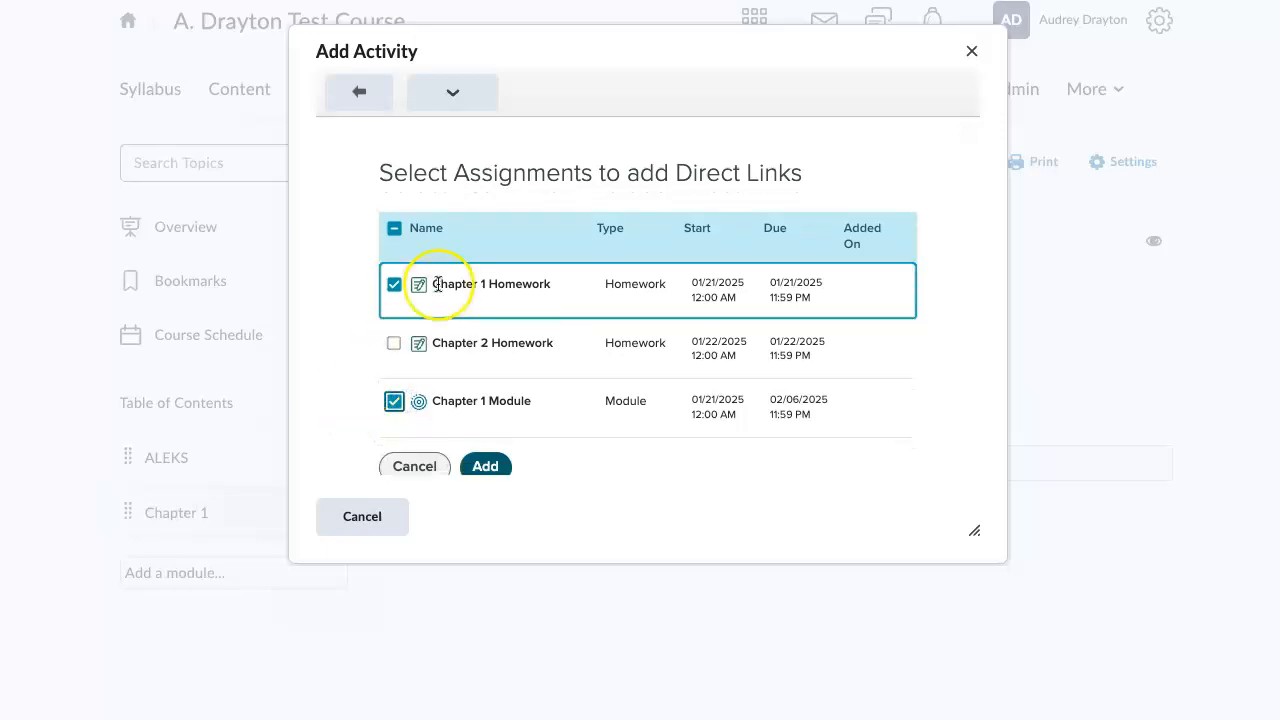
scroll(441, 290, down, 2)
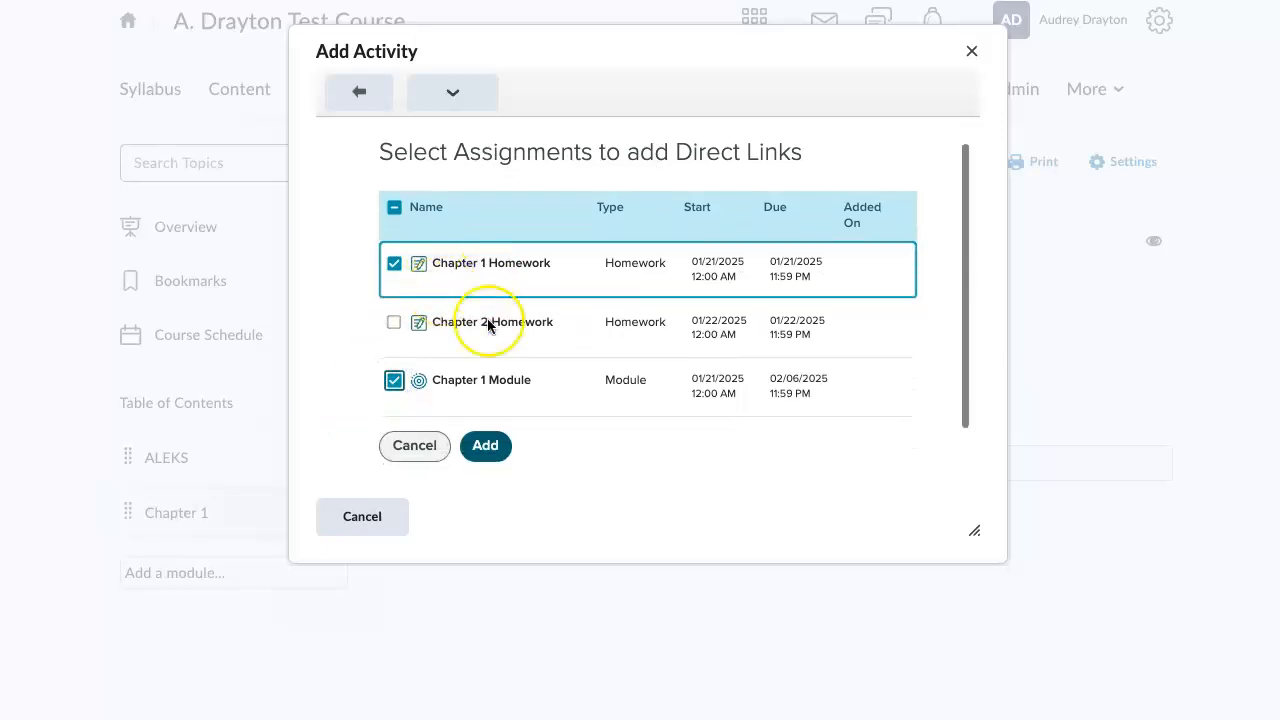
click(490, 449)
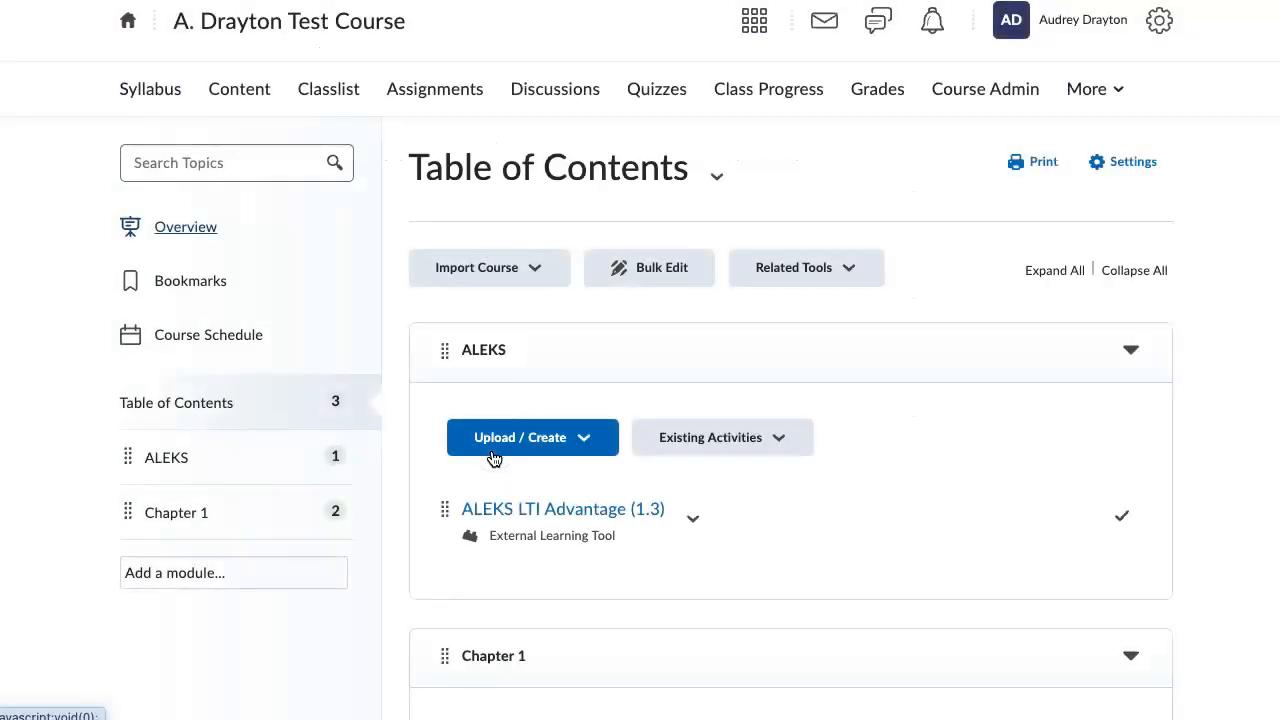
- Open the ALEKS module, then Chapter 1, to check its two new assignment links
click(176, 466)
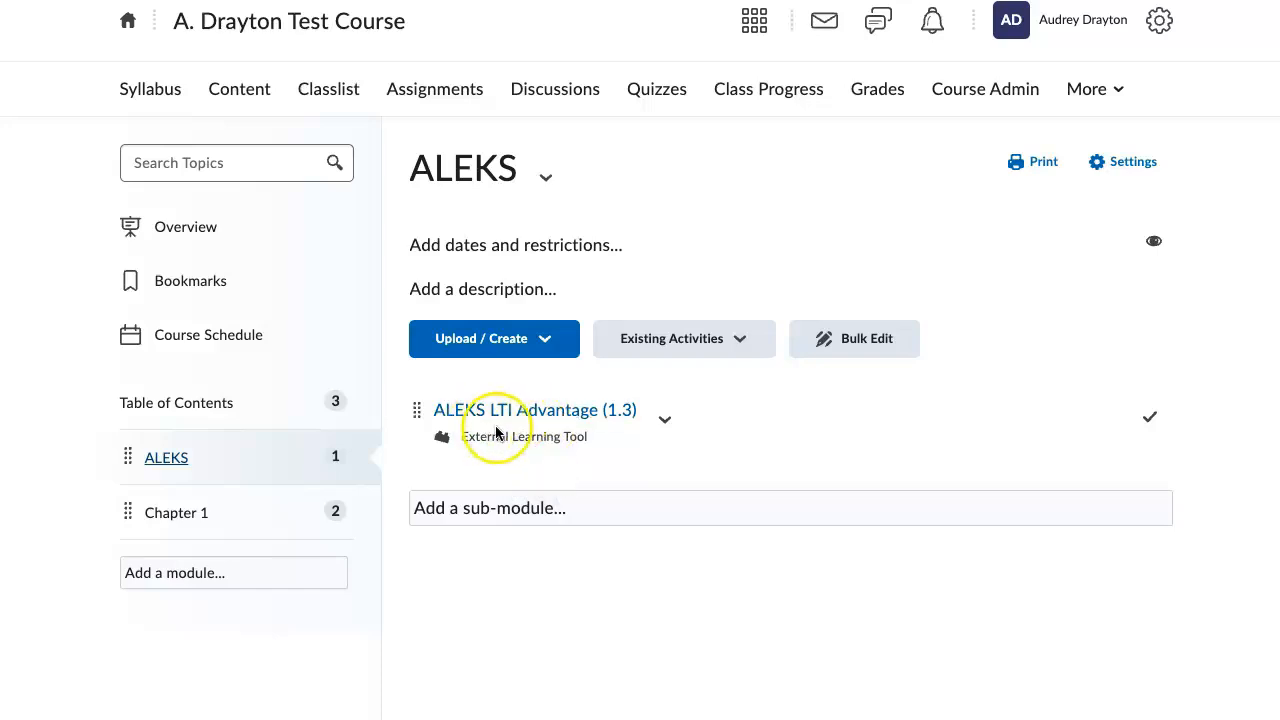
click(191, 515)
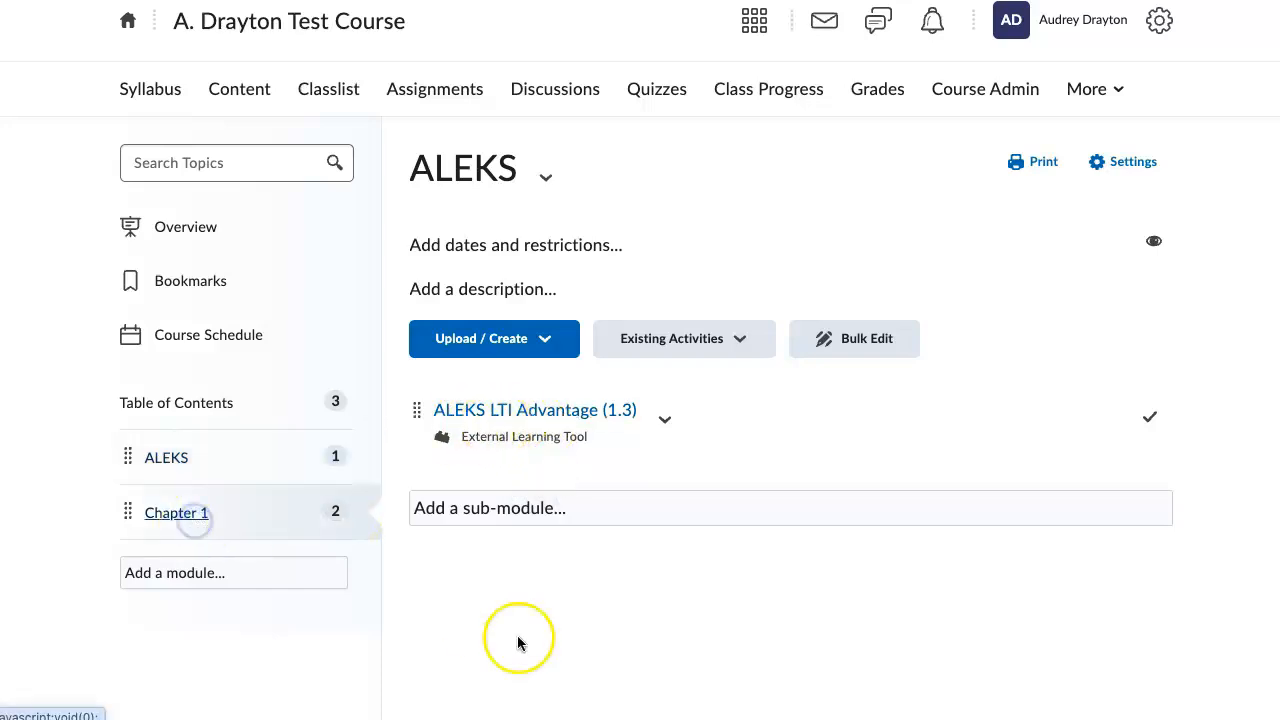